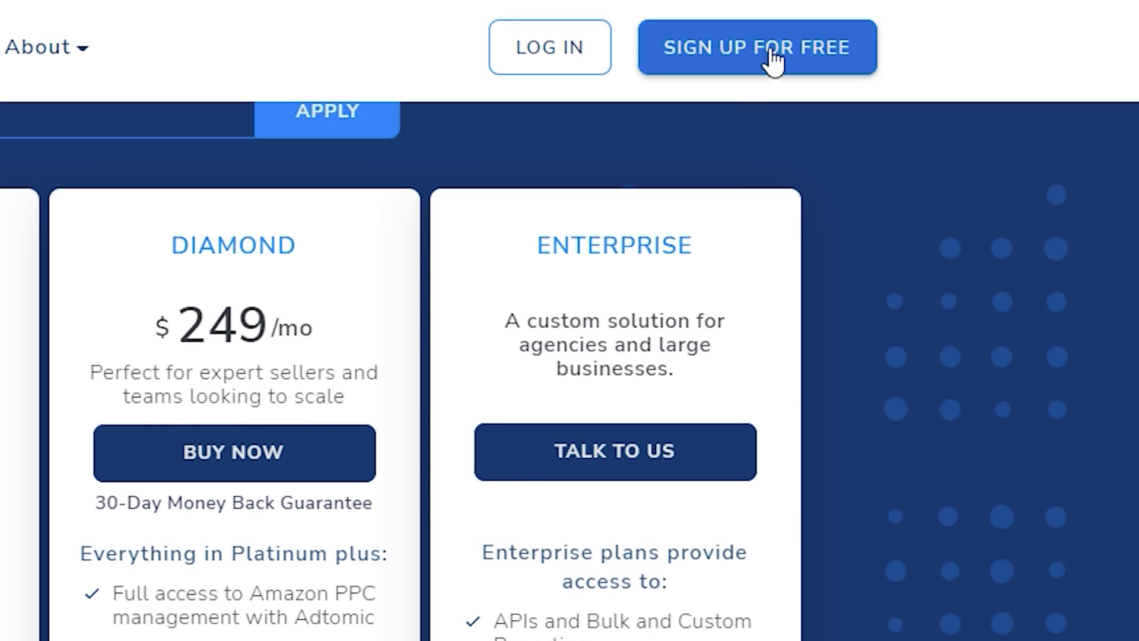
- Scroll down the Helium 10 pricing page
scroll(576, 296, down, 5)
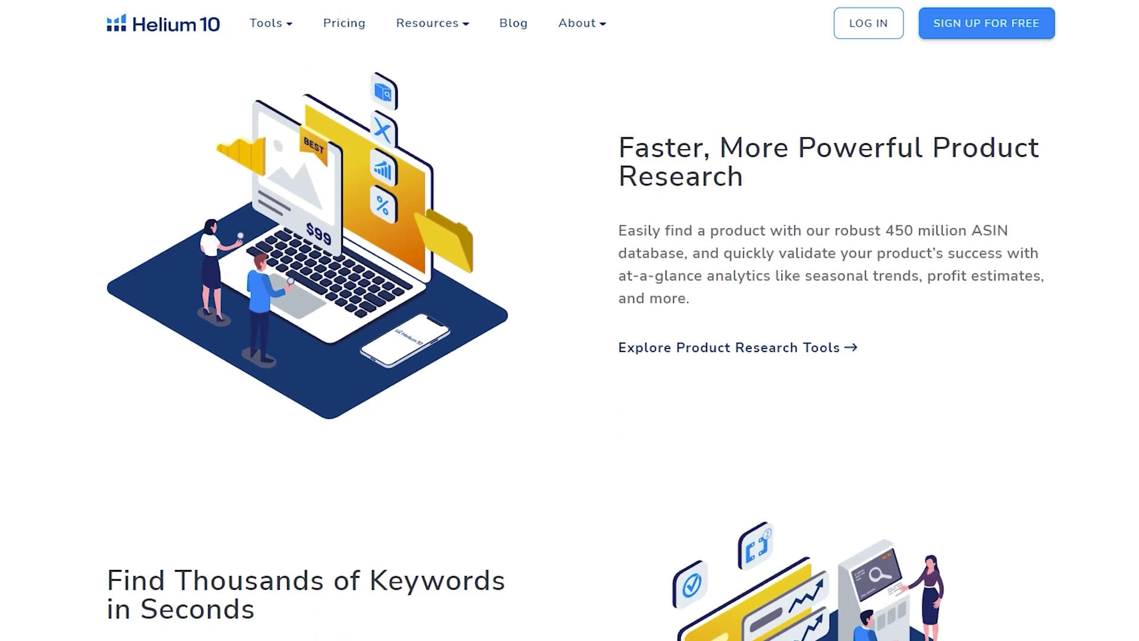
scroll(576, 297, down, 4)
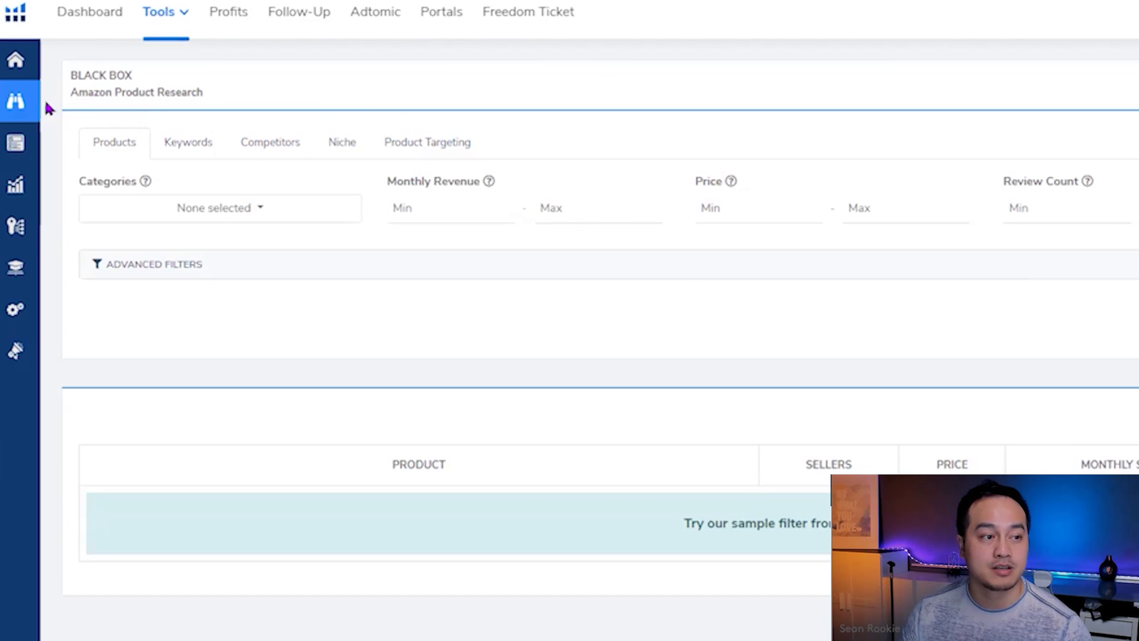
- Open Black Box from Product Research in the sidebar and expand its Advanced Filters
mouse_move(39, 107)
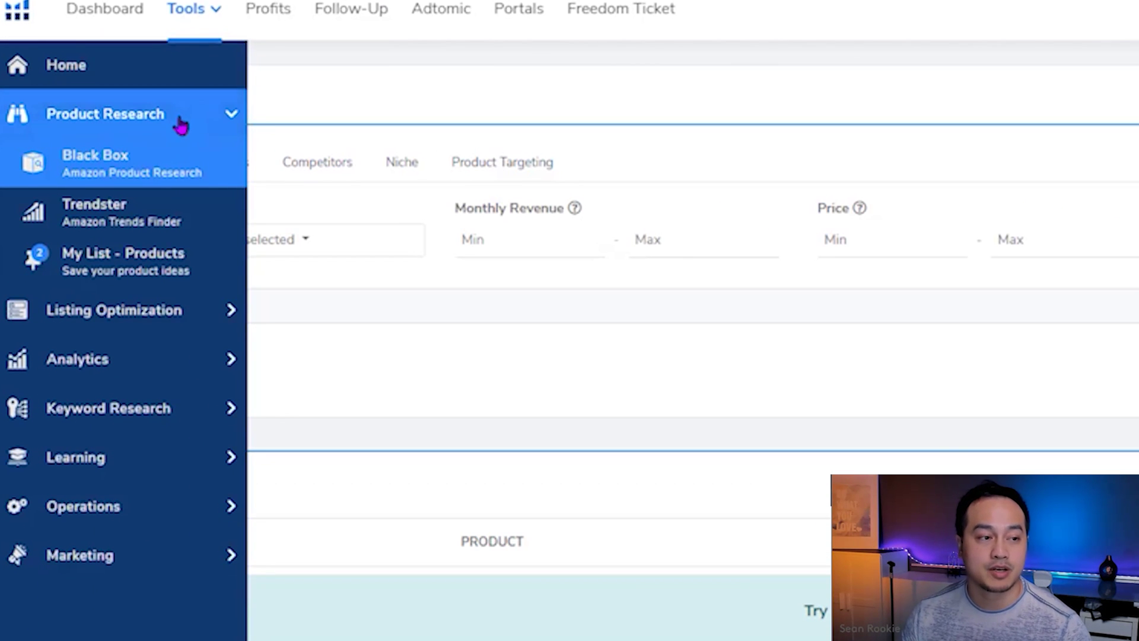
click(162, 165)
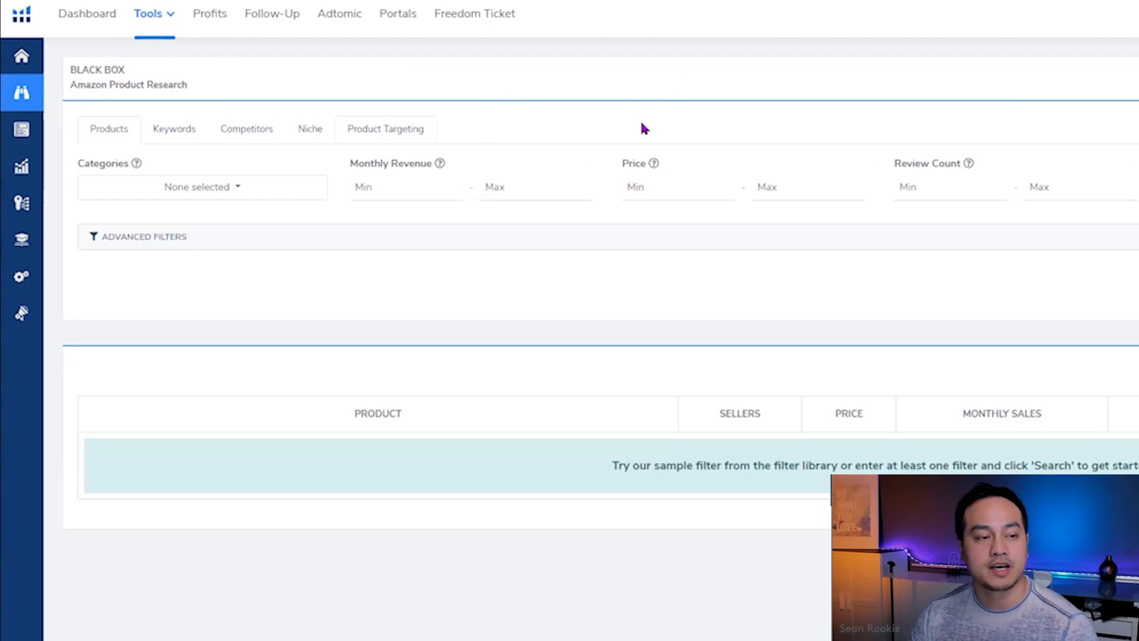
mouse_move(70, 156)
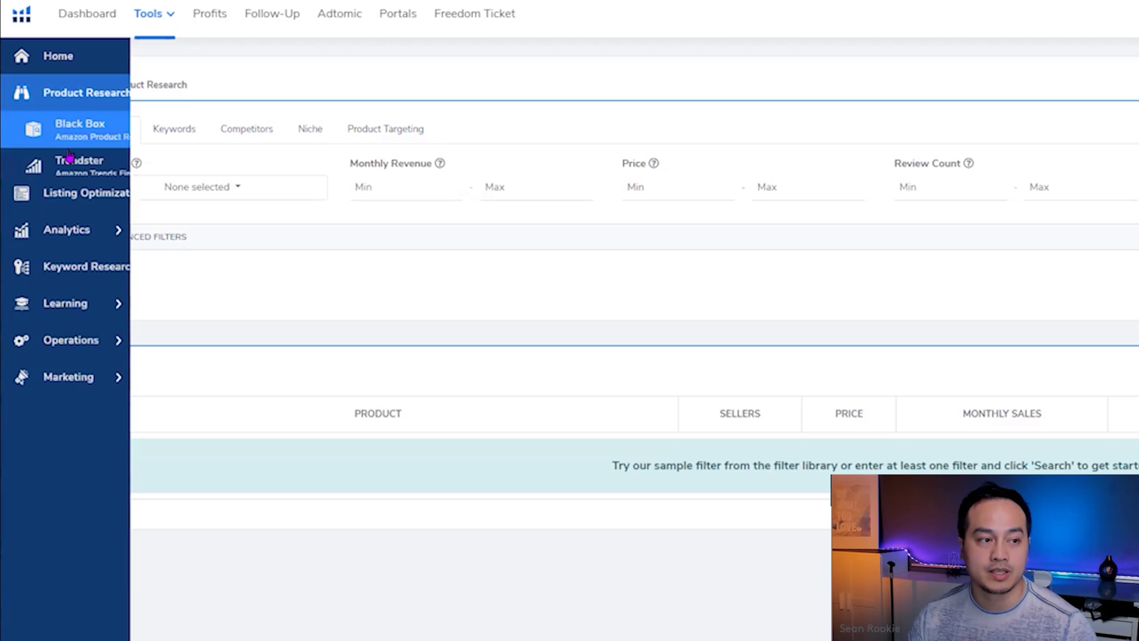
click(805, 240)
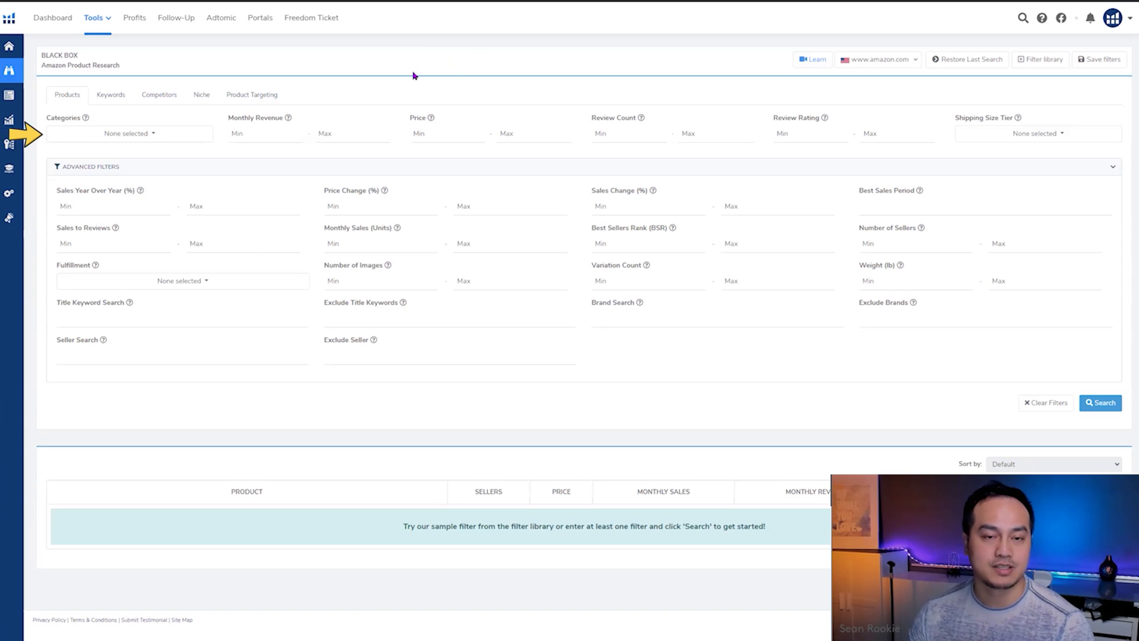
- Set category Arts, Crafts & Sewing, monthly revenue 500 to 5000, and minimum price 15
click(158, 133)
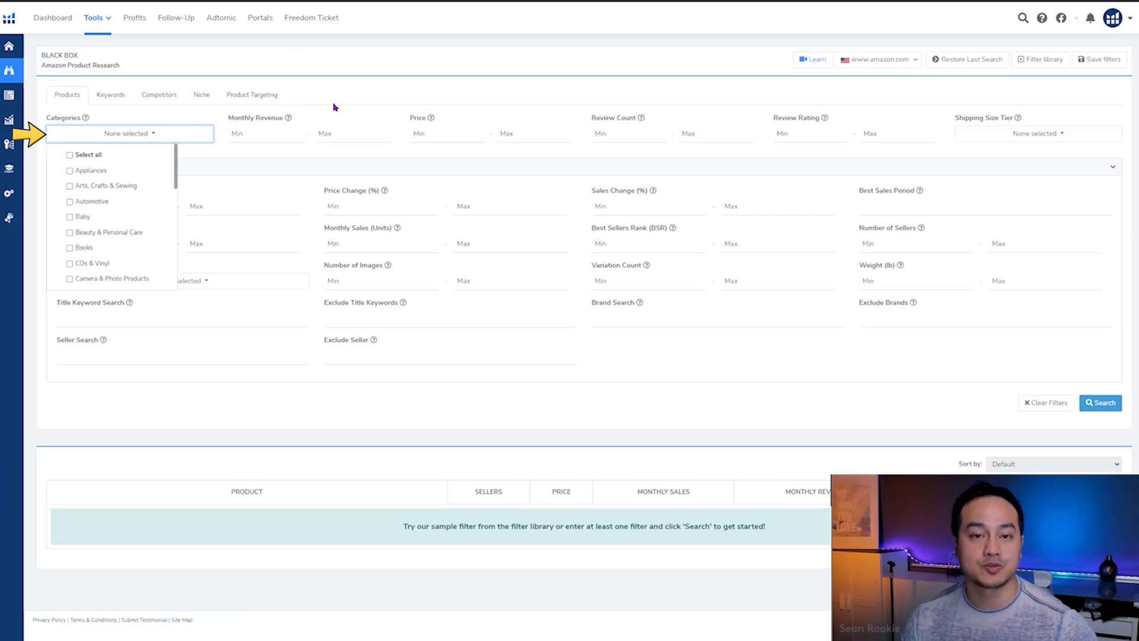
click(69, 187)
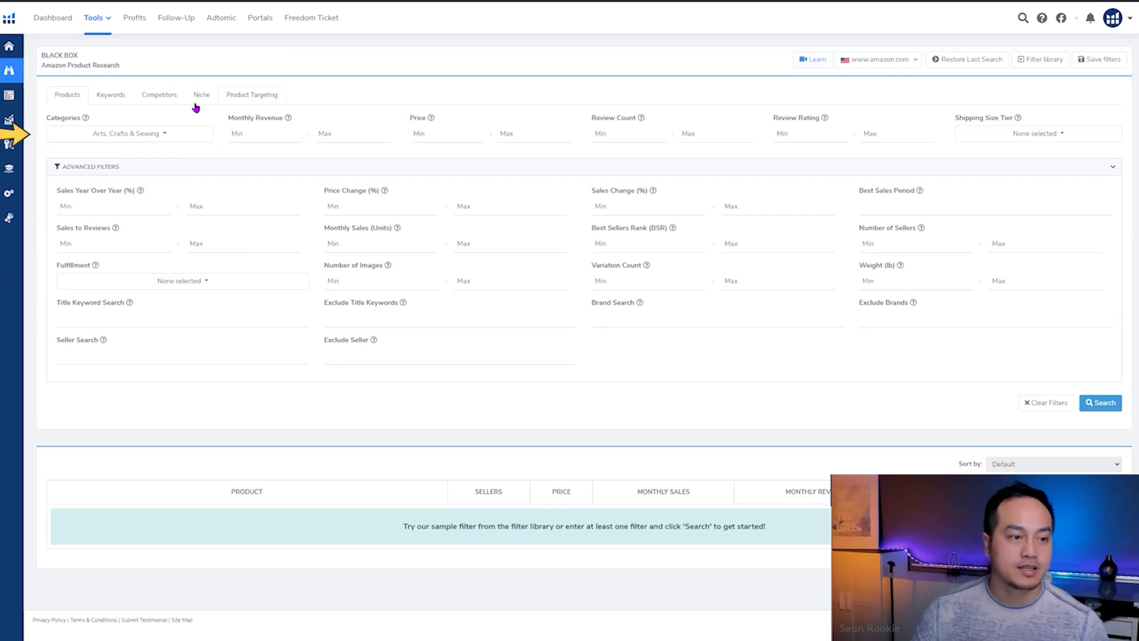
click(260, 136)
text(500)
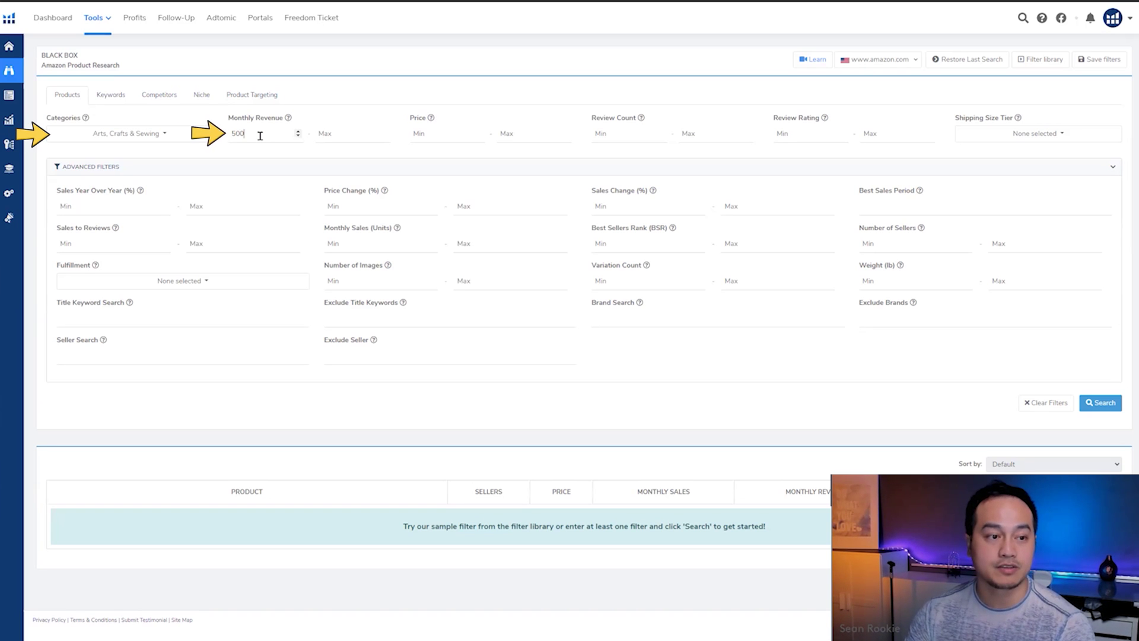
key(Tab)
text(5000)
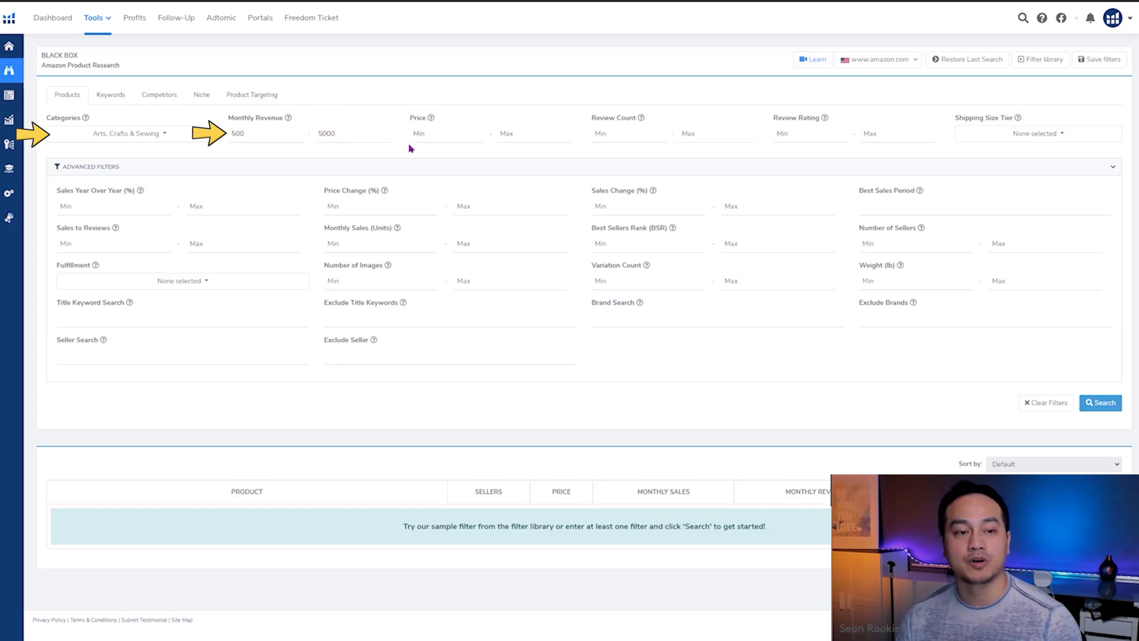
click(447, 135)
text(15)
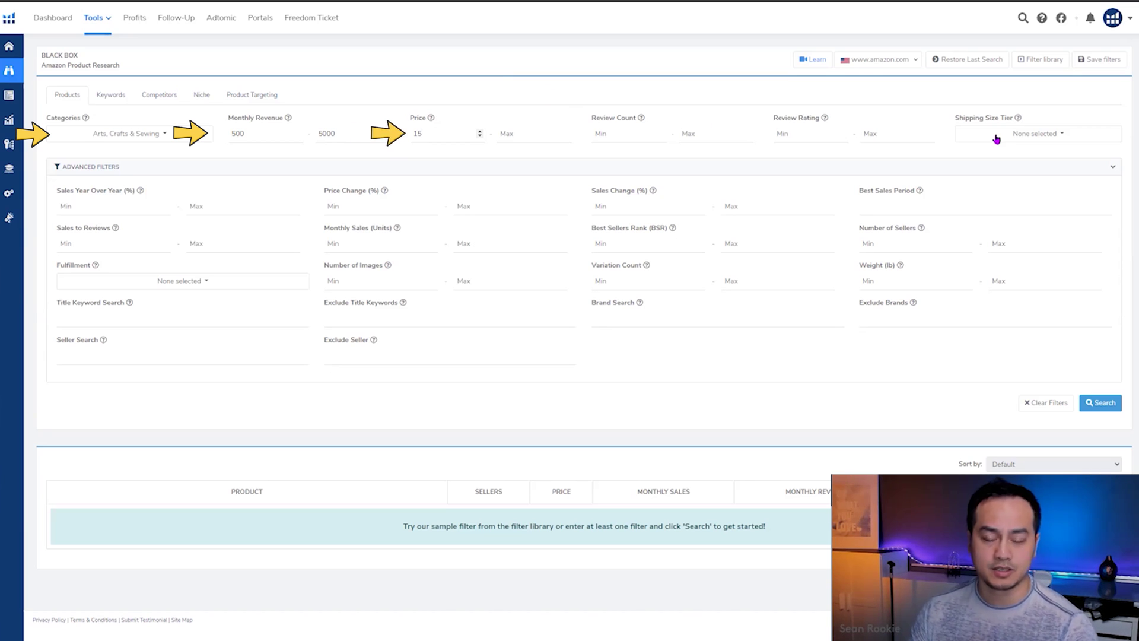
- Filter for the Small Standard-Size shipping tier and 2 to 3 sellers
click(1088, 136)
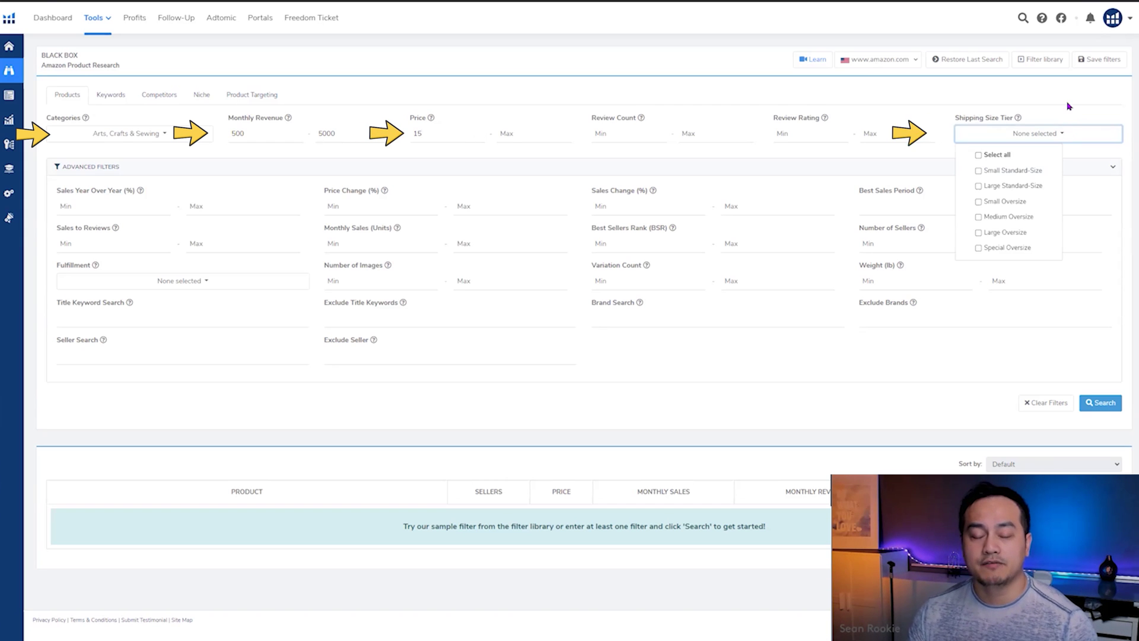
click(978, 170)
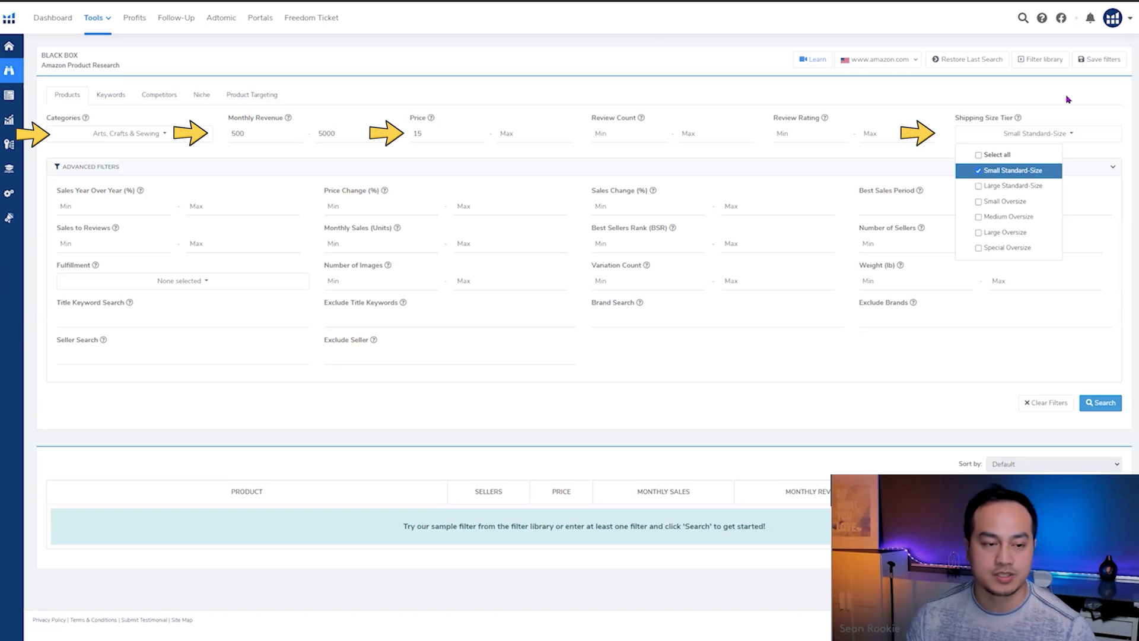
click(1065, 99)
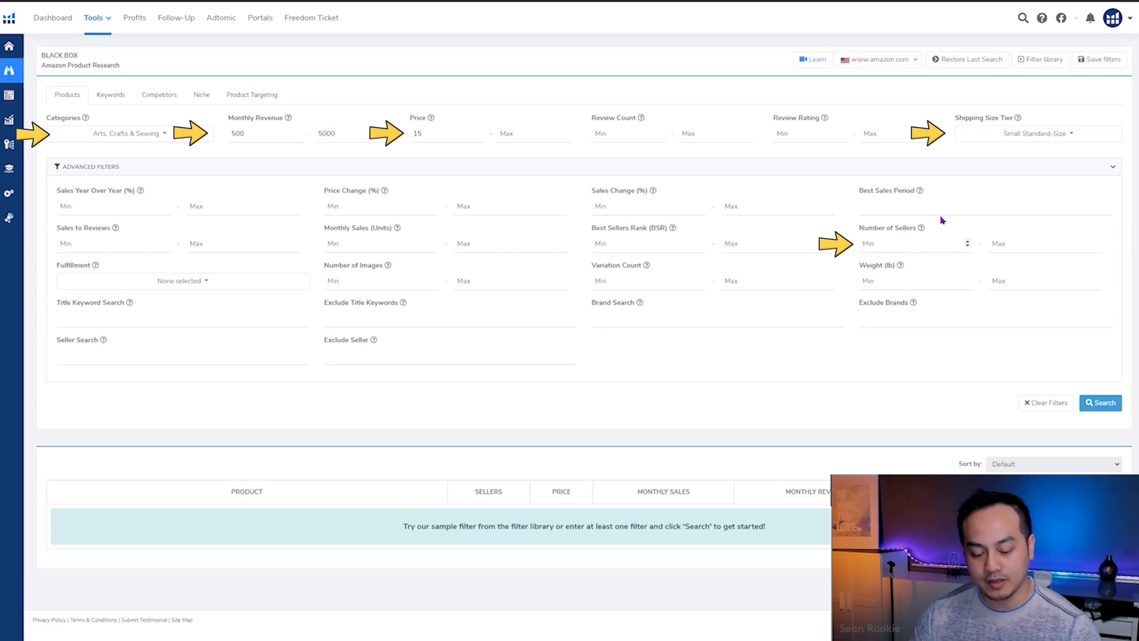
text(2)
key(Tab)
text(3)
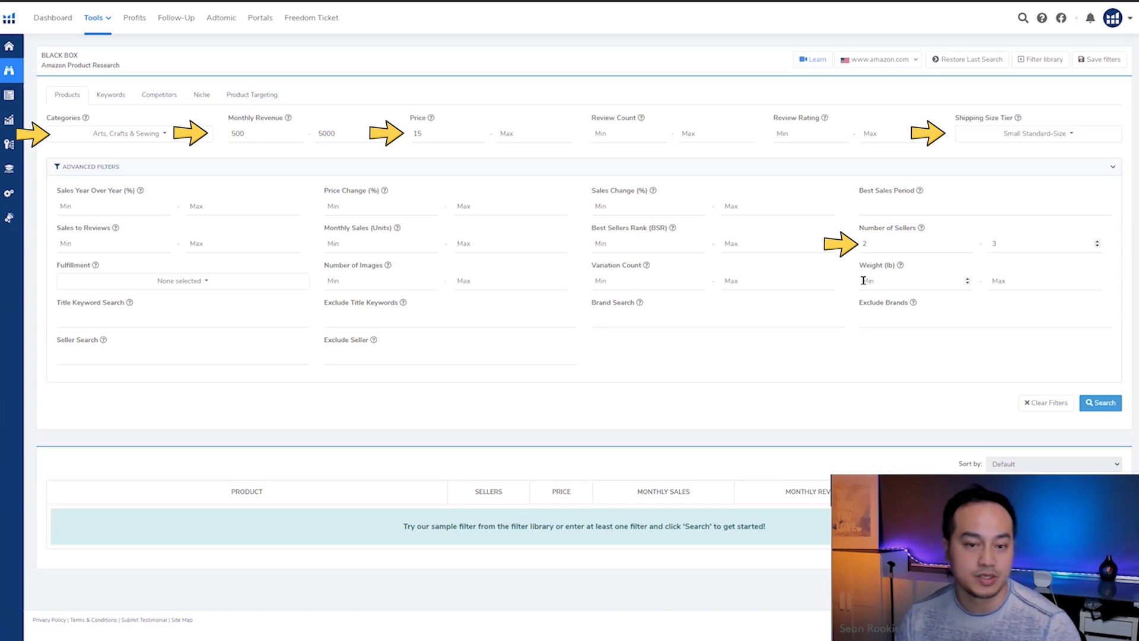
- Select both FBA and FBM as the fulfillment types
click(181, 283)
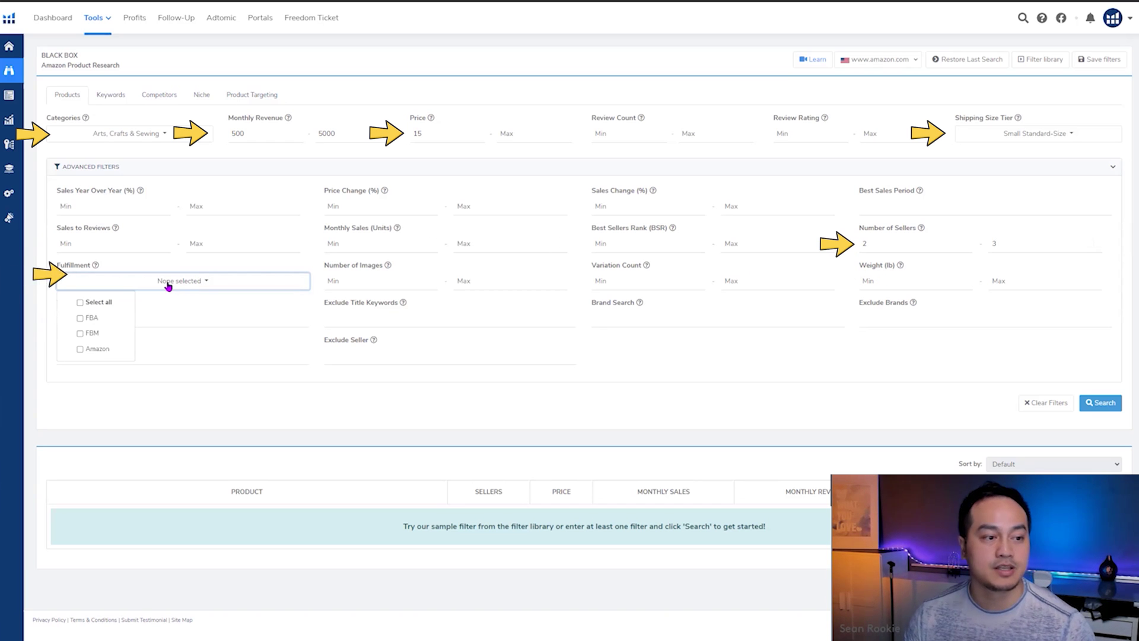
click(81, 320)
click(80, 333)
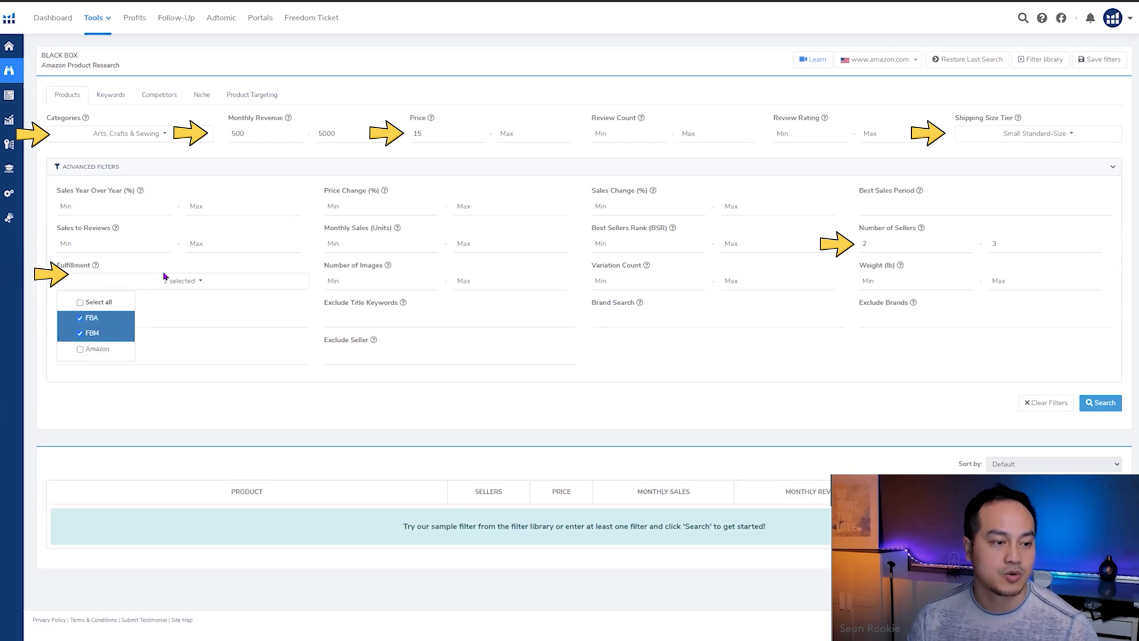
click(277, 280)
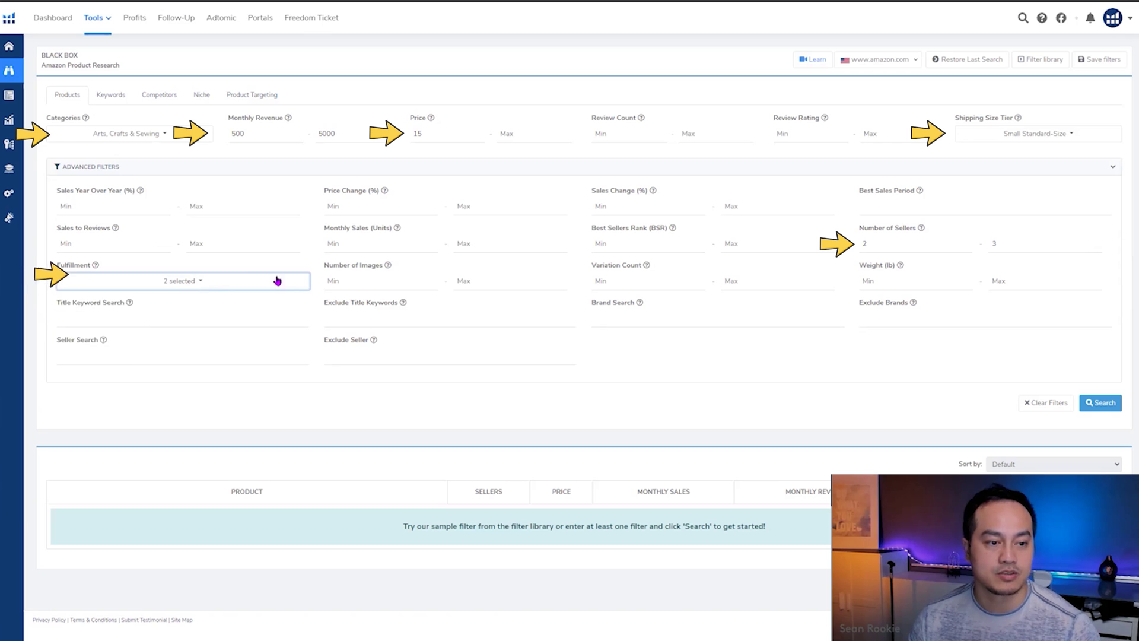
- Limit images to 1–3 and set the maximum variation count to 1
click(335, 283)
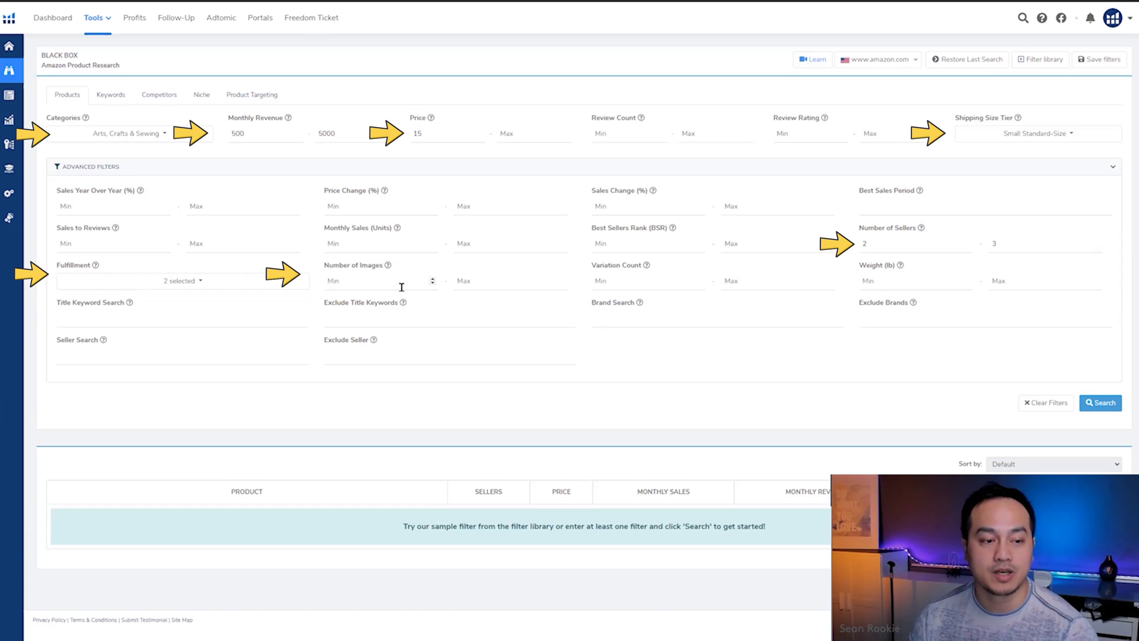
text(1)
key(Tab)
text(3)
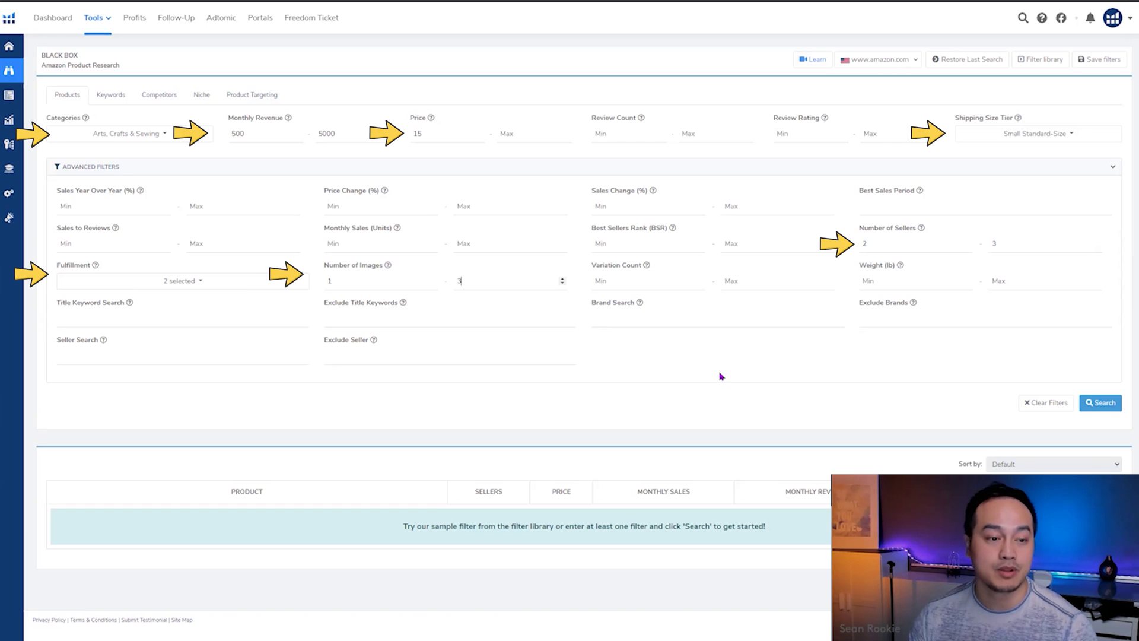
key(Tab)
key(Tab)
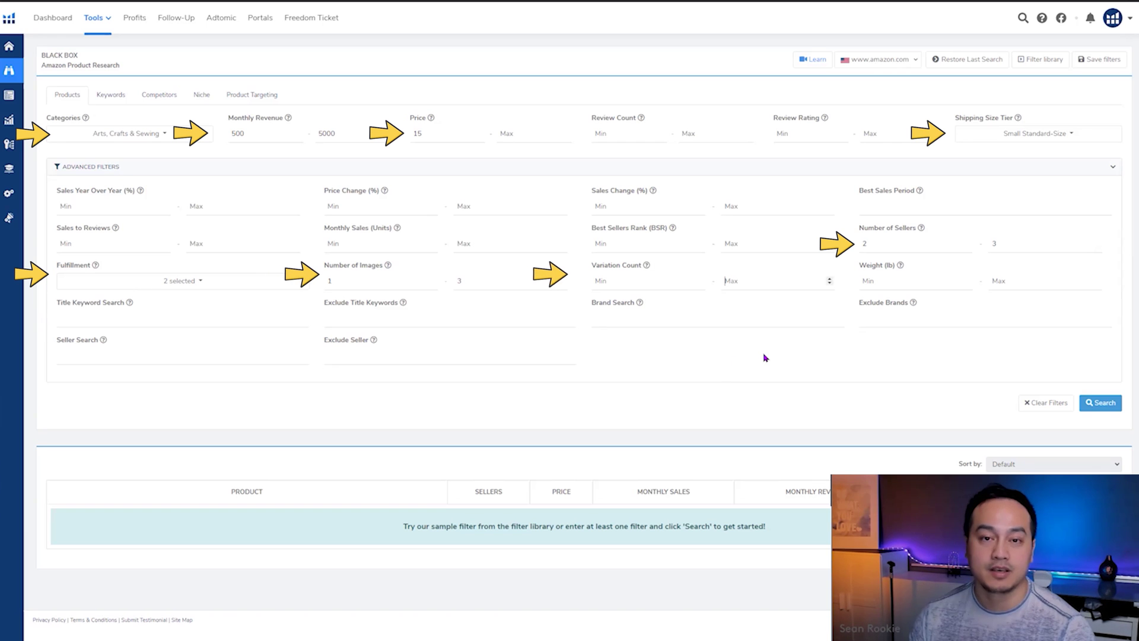
text(1)
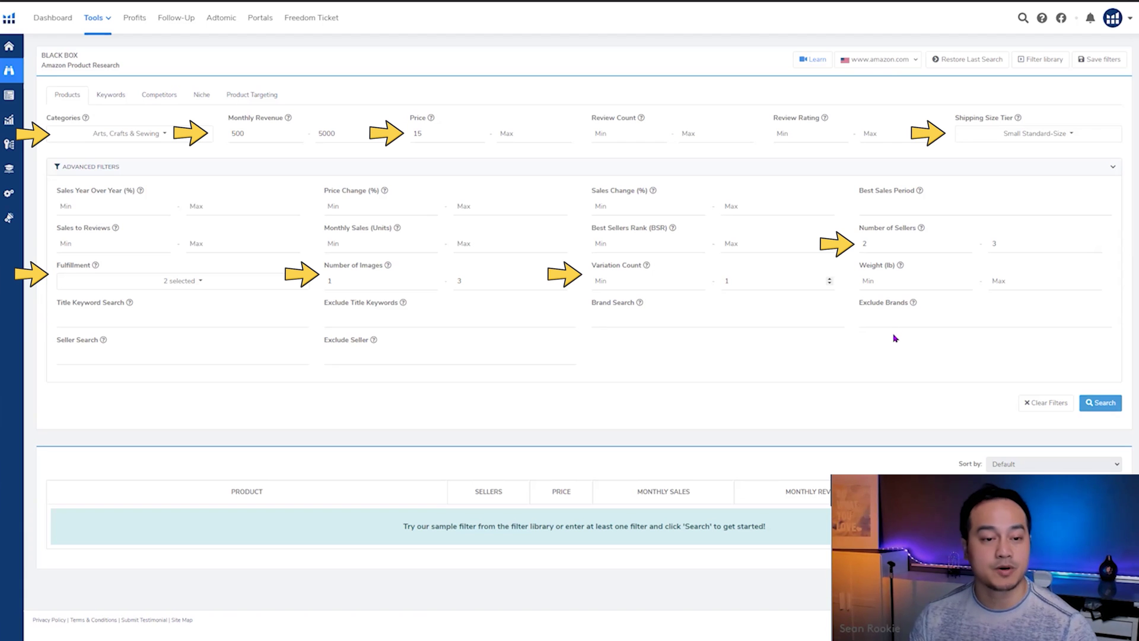
- Run the Black Box search and highlight the 200+ products found count
click(1100, 403)
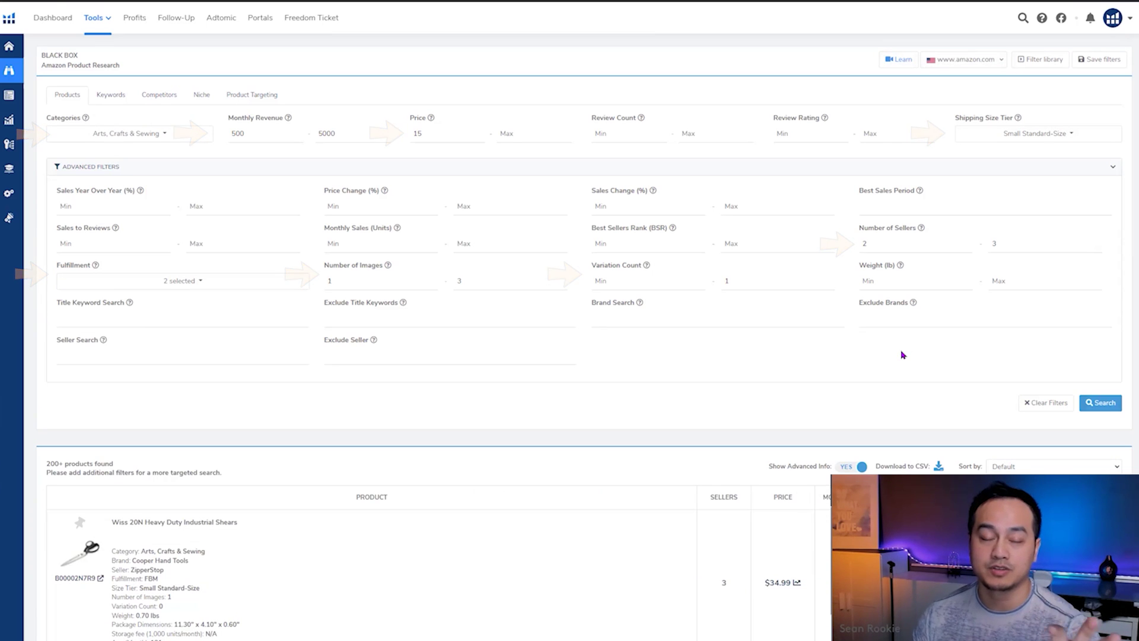
scroll(496, 181, down, 5)
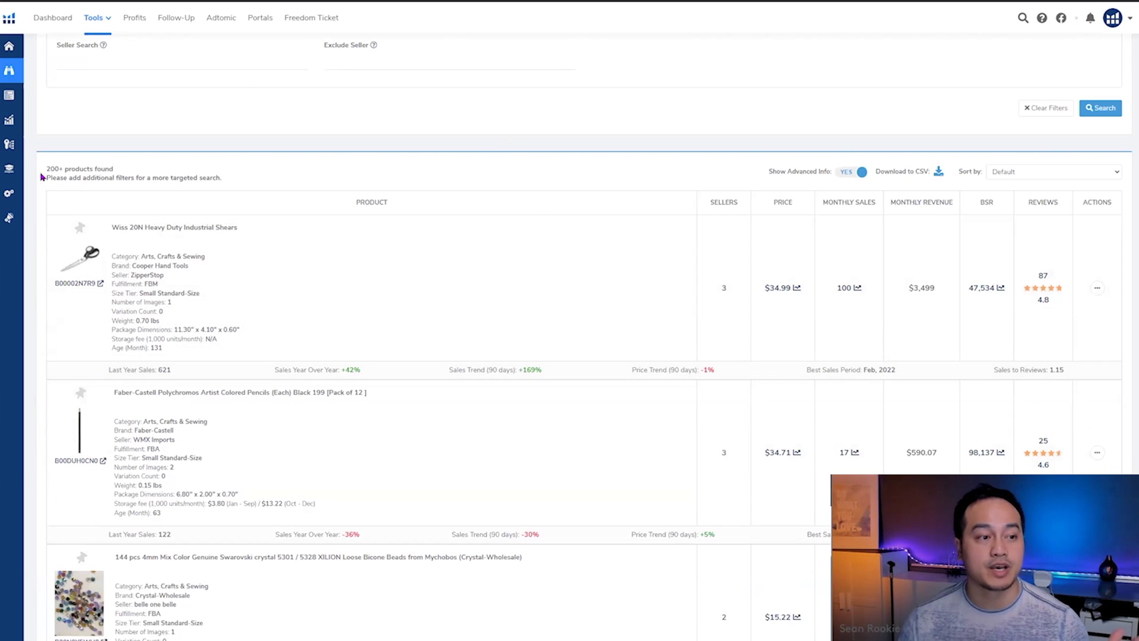
drag(45, 171, 119, 171)
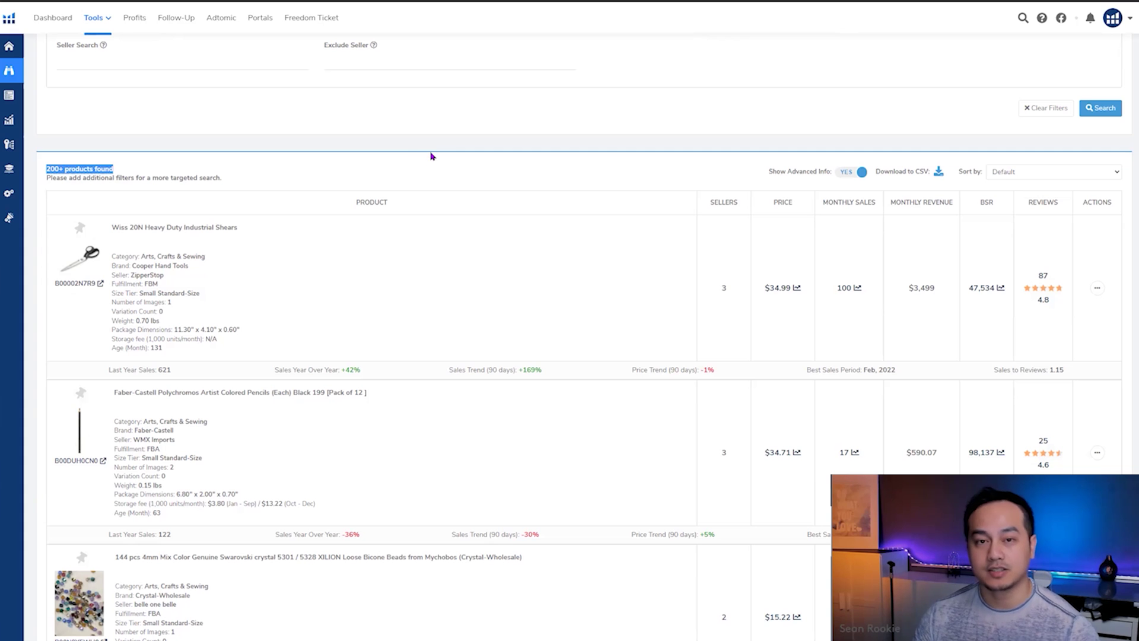
click(655, 235)
- Scroll the results down to the KAI 9" Pinking Shears row
scroll(655, 235, up, 1)
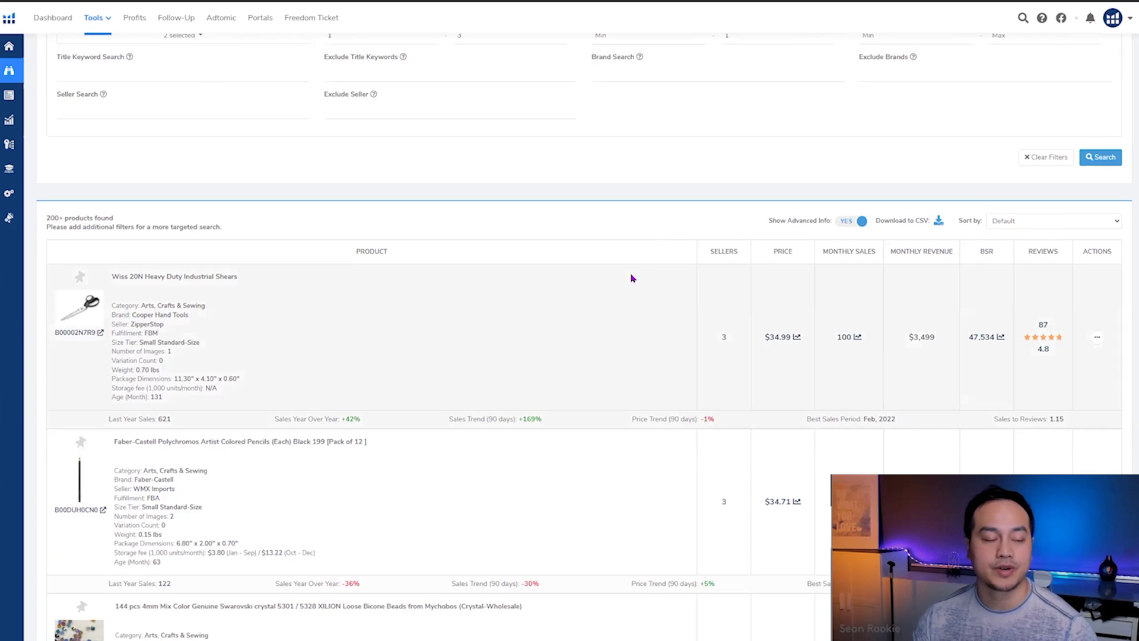
scroll(631, 275, down, 4)
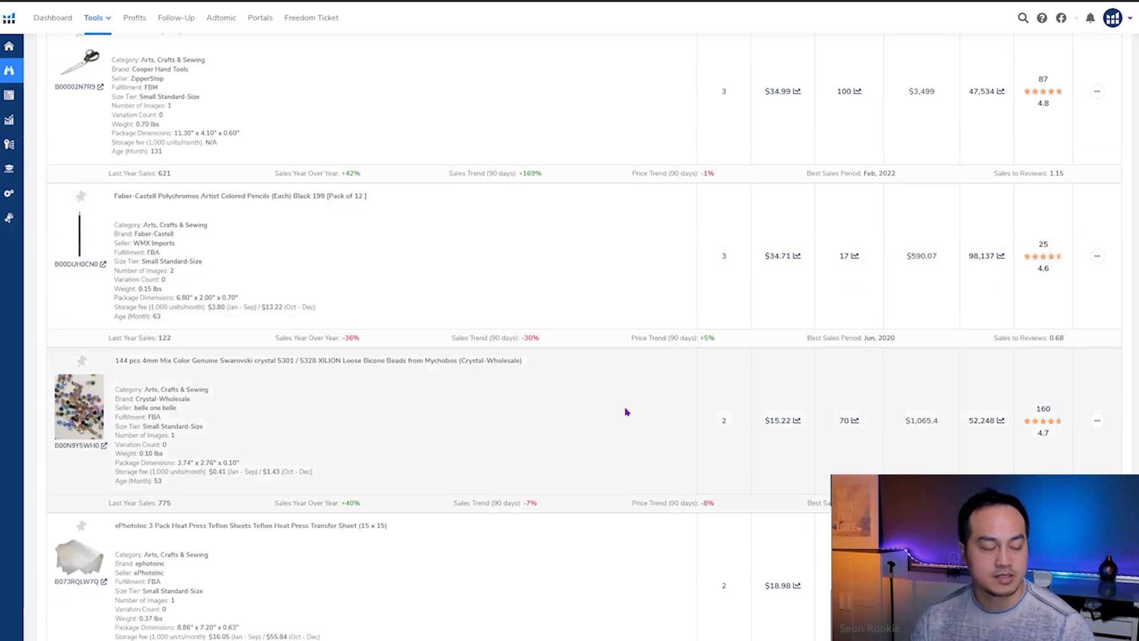
scroll(623, 412, down, 5)
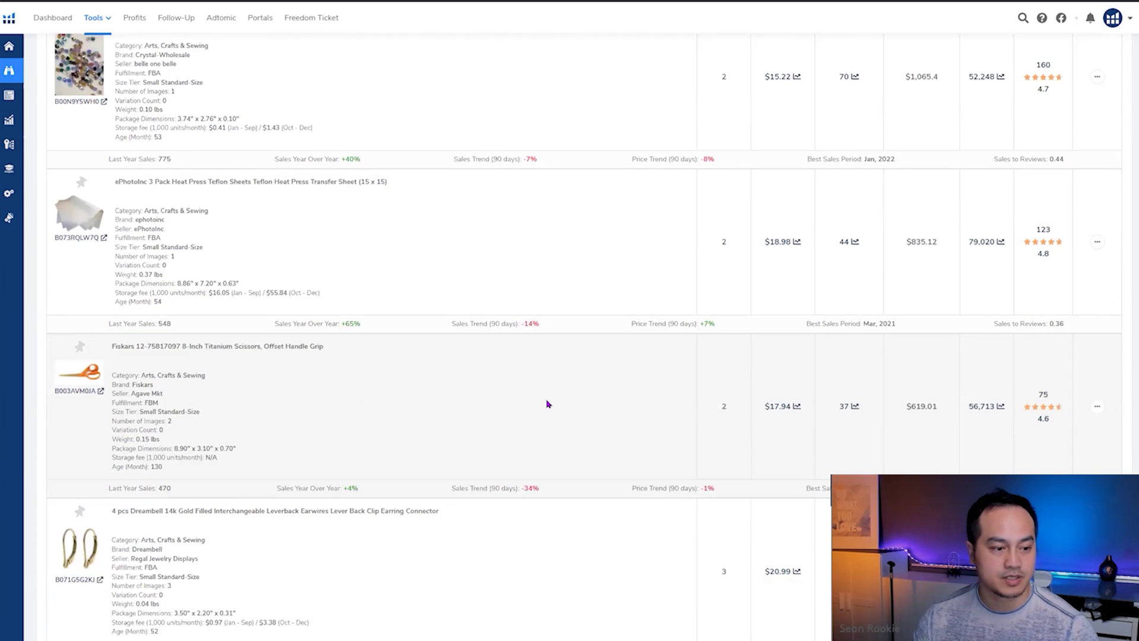
scroll(546, 406, down, 4)
scroll(546, 406, down, 12)
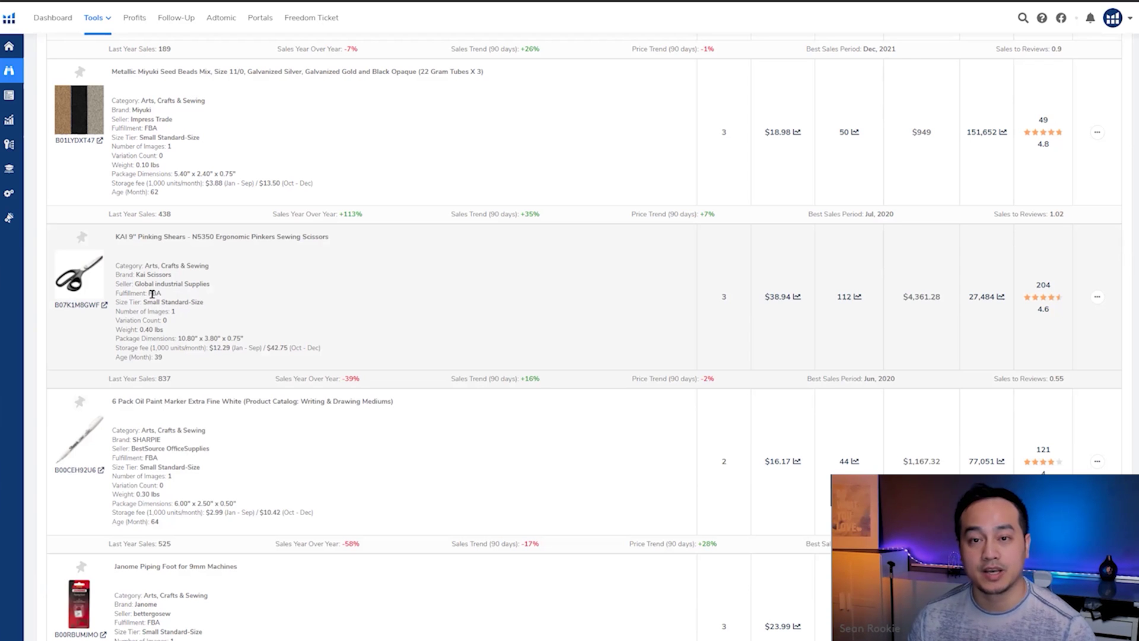
- Open the KAI 9" Pinking Shears Amazon listing from the results and scroll through it
click(93, 296)
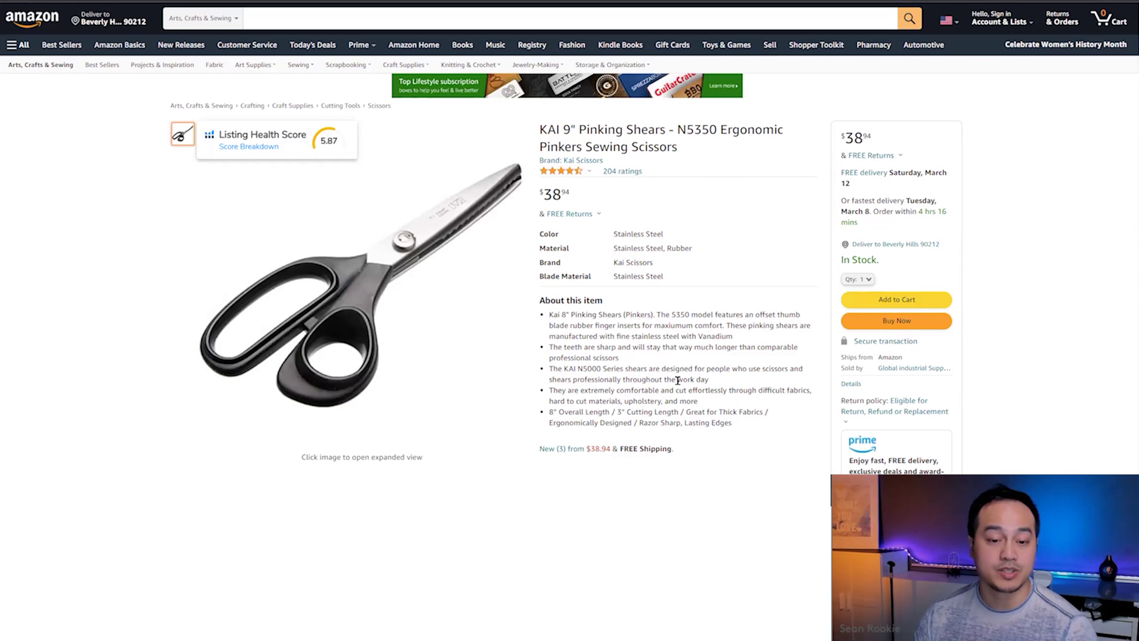
scroll(877, 447, down, 2)
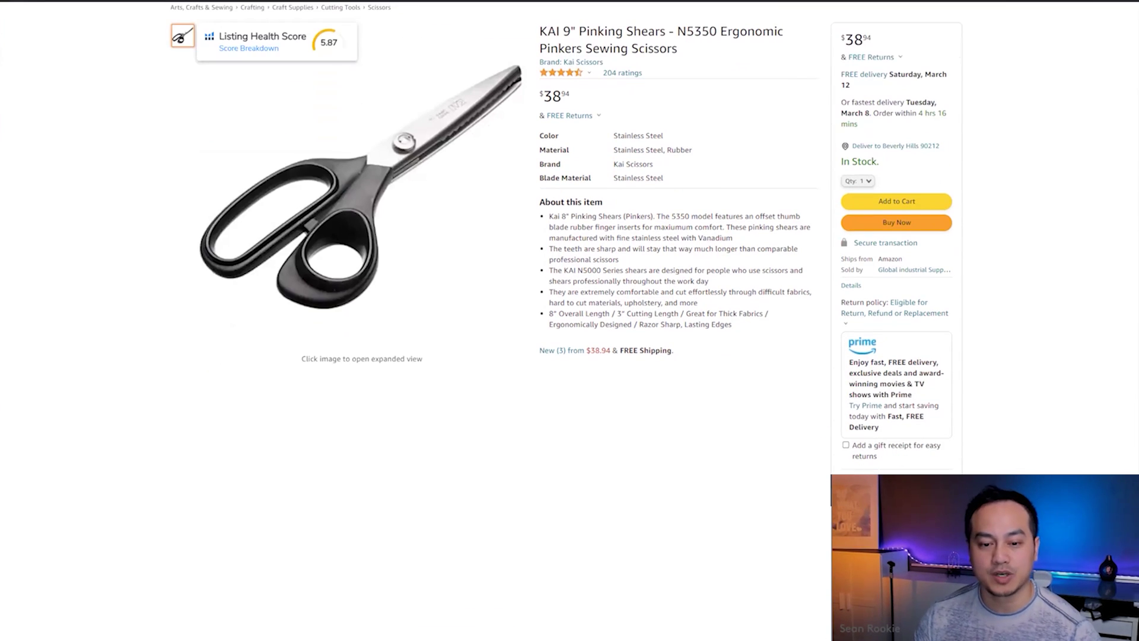
- Open the shears' 'New (3) from $38.94' offers and go to Universal Sewing Supply's seller profile
click(568, 350)
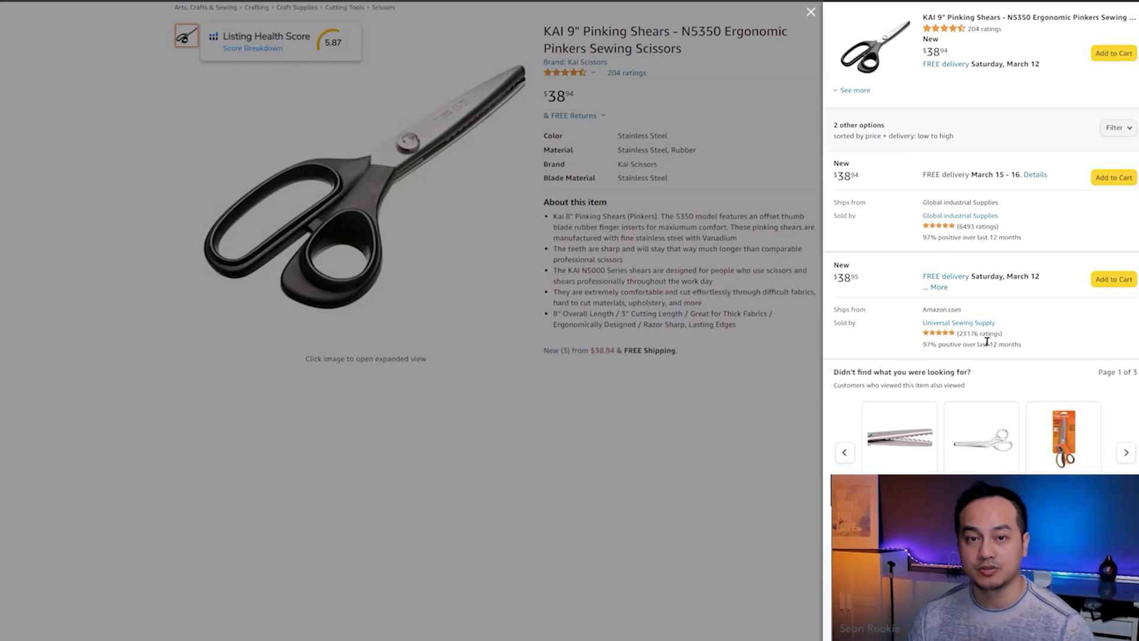
click(782, 316)
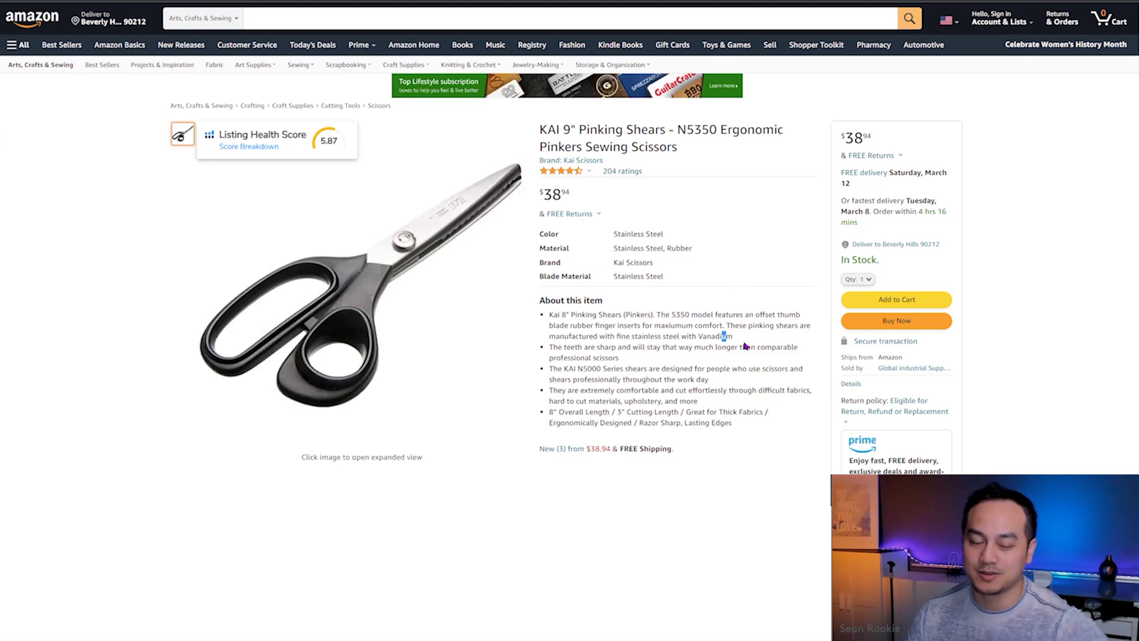
scroll(749, 345, down, 3)
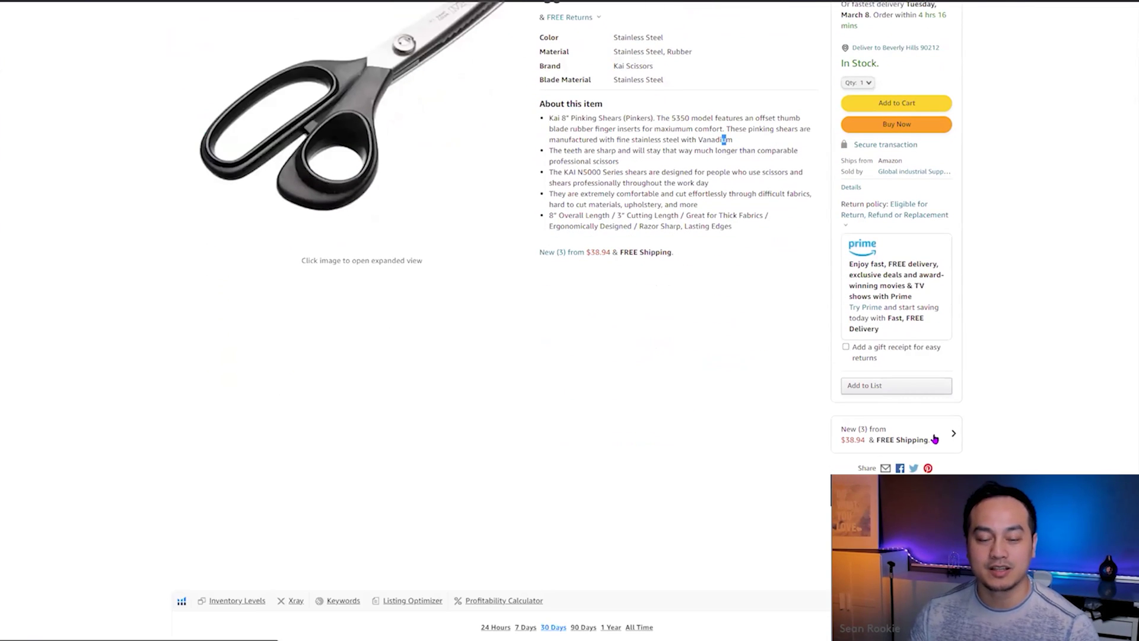
click(935, 439)
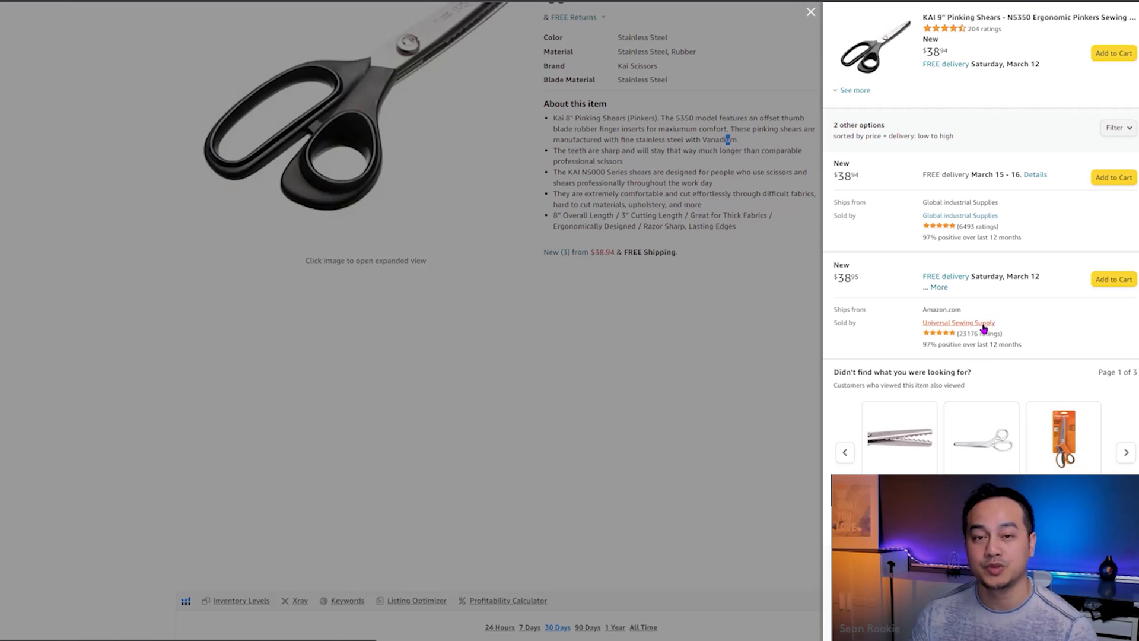
click(984, 328)
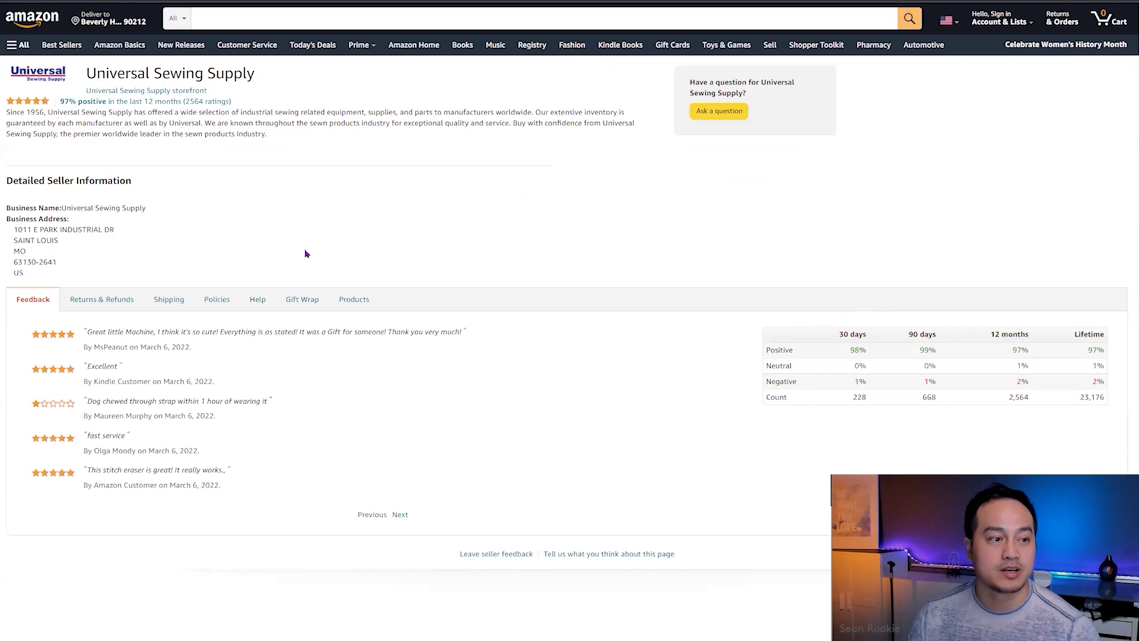
- View Universal Sewing Supply's storefront, then search 'kai scir' and open kaiscissors.com
click(148, 90)
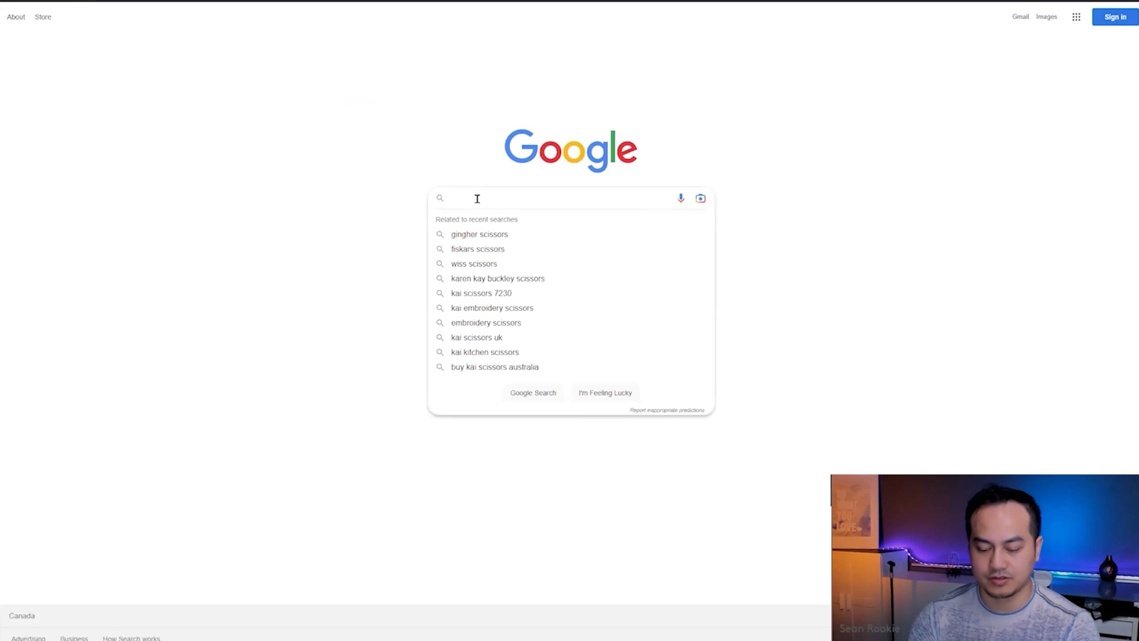
text(kai scir)
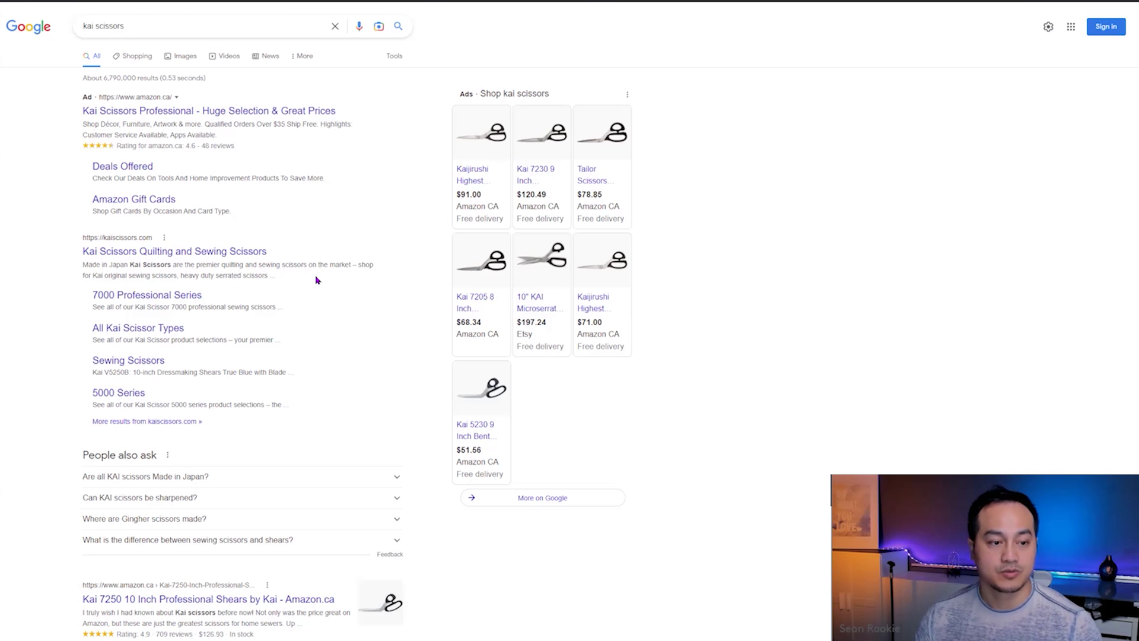
click(226, 250)
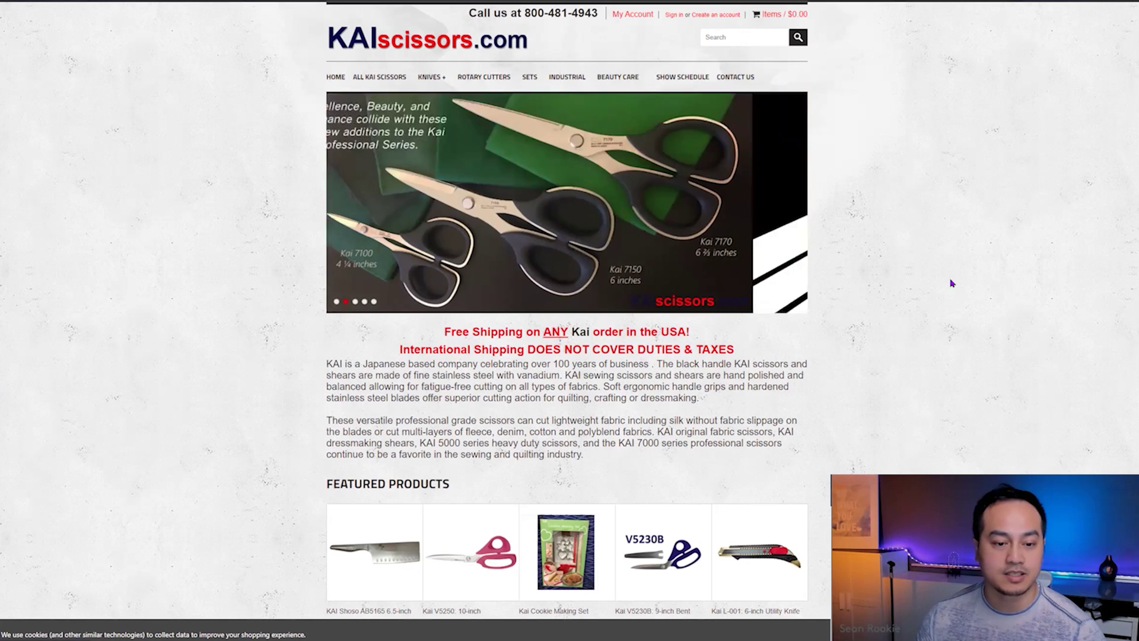
scroll(956, 387, down, 1)
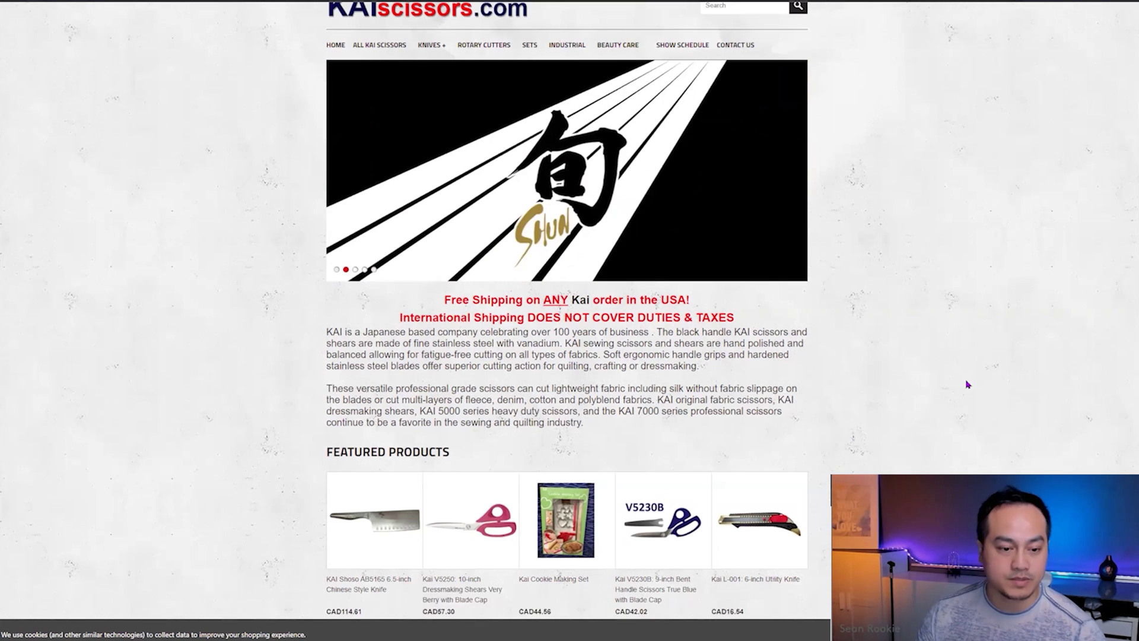
scroll(968, 384, down, 3)
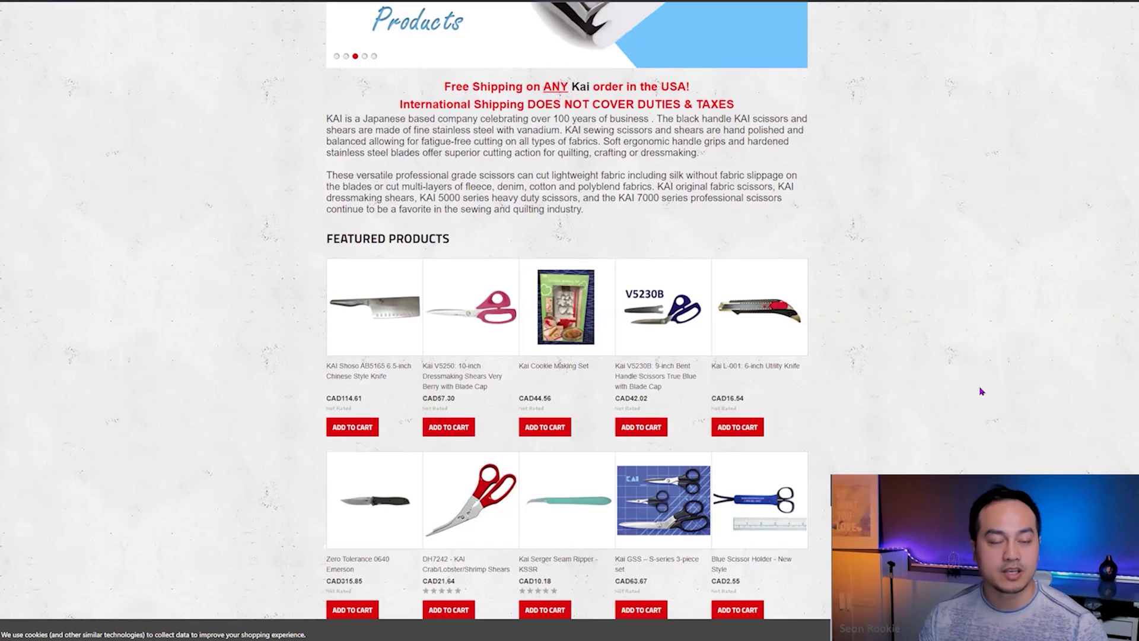
scroll(981, 392, up, 4)
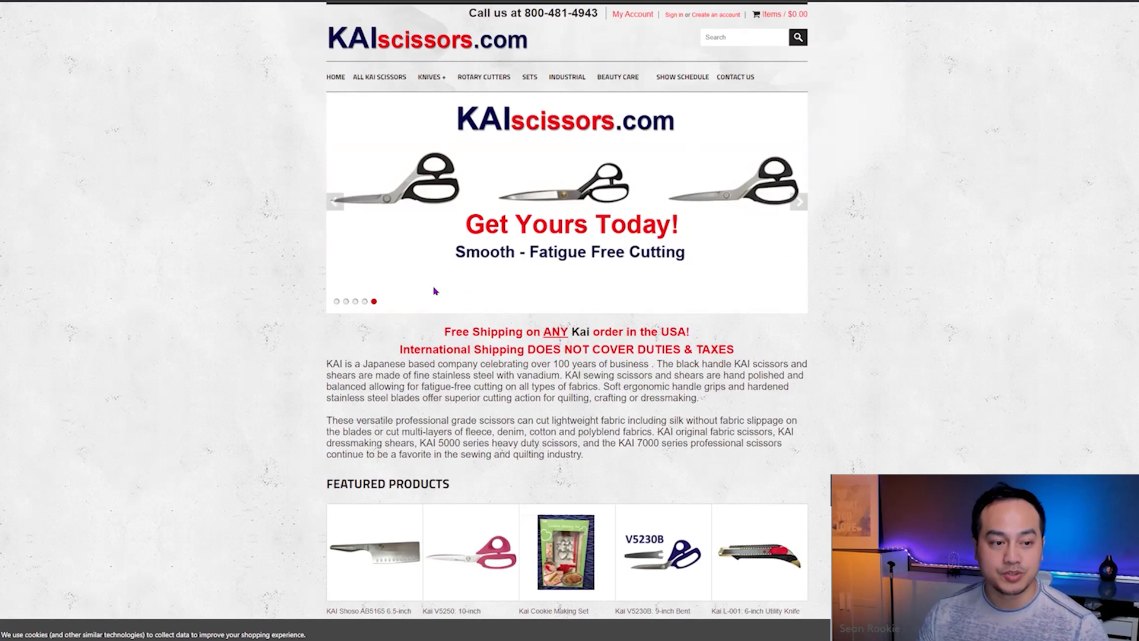
click(356, 302)
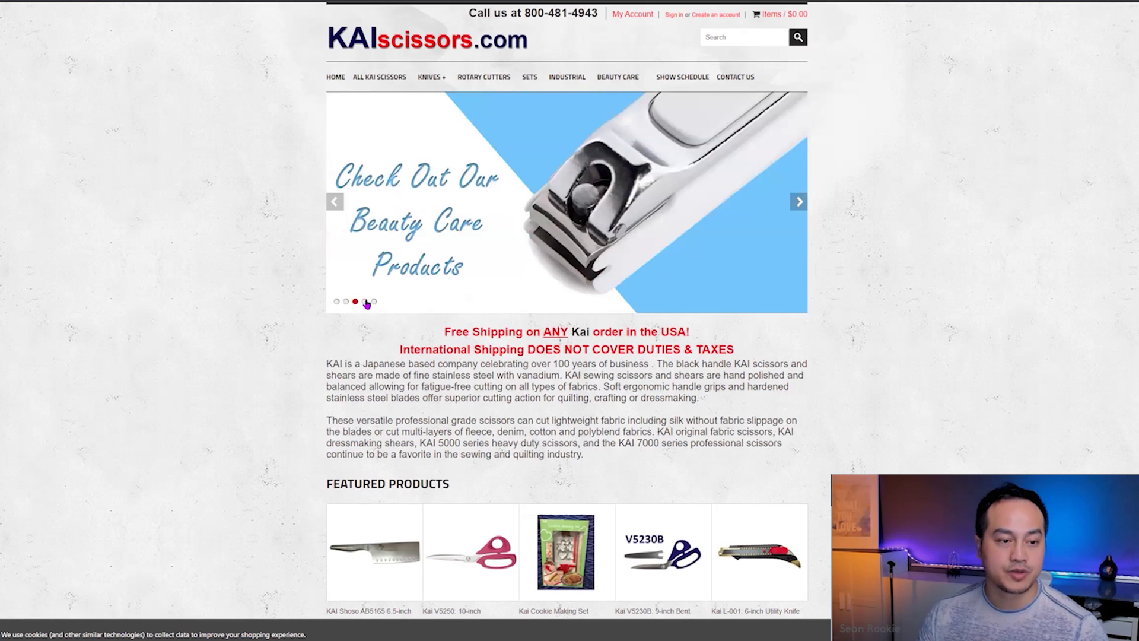
click(365, 302)
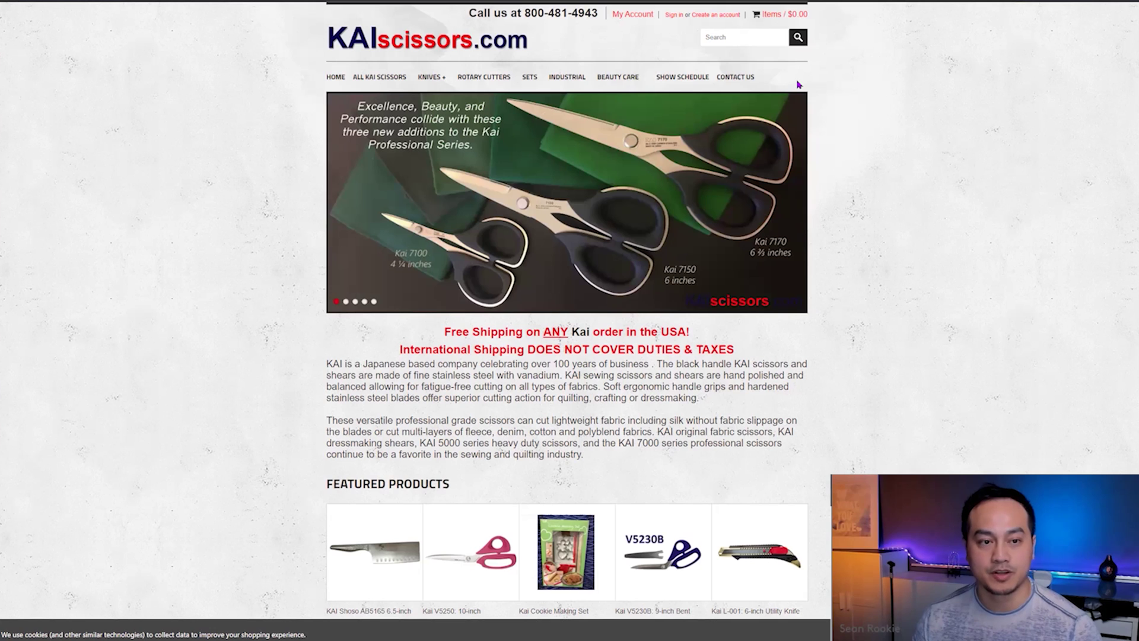
- Open the Contact Us page on KAIscissors.com
click(743, 80)
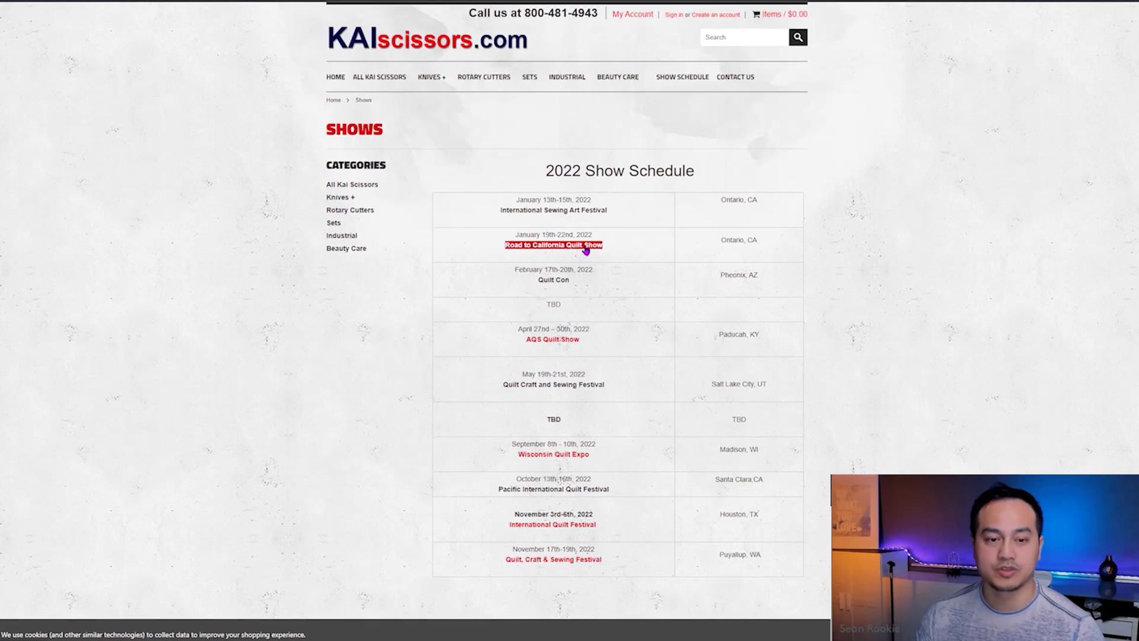
- Go to the Road to California Quilt Show website and dismiss the sign-up for updates popup
click(586, 250)
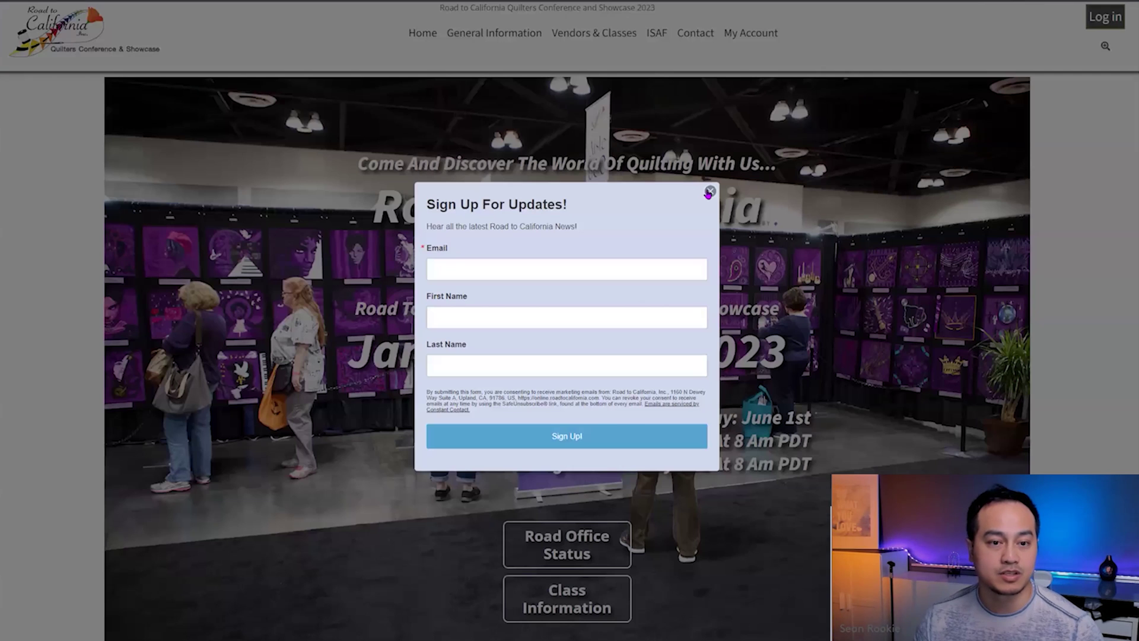
click(708, 190)
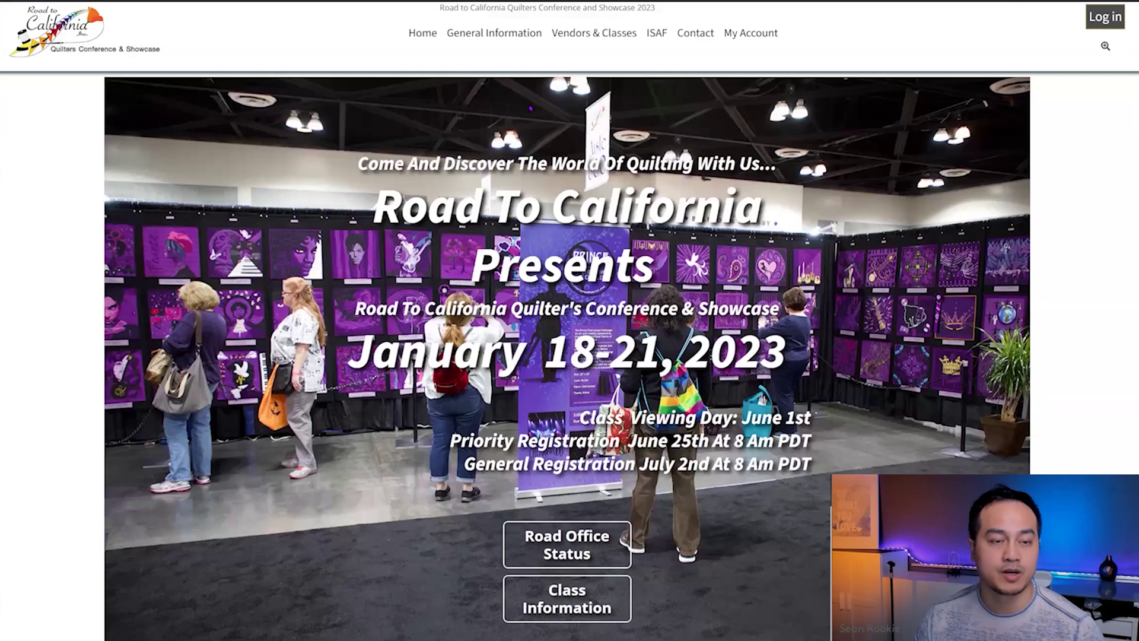
mouse_move(596, 36)
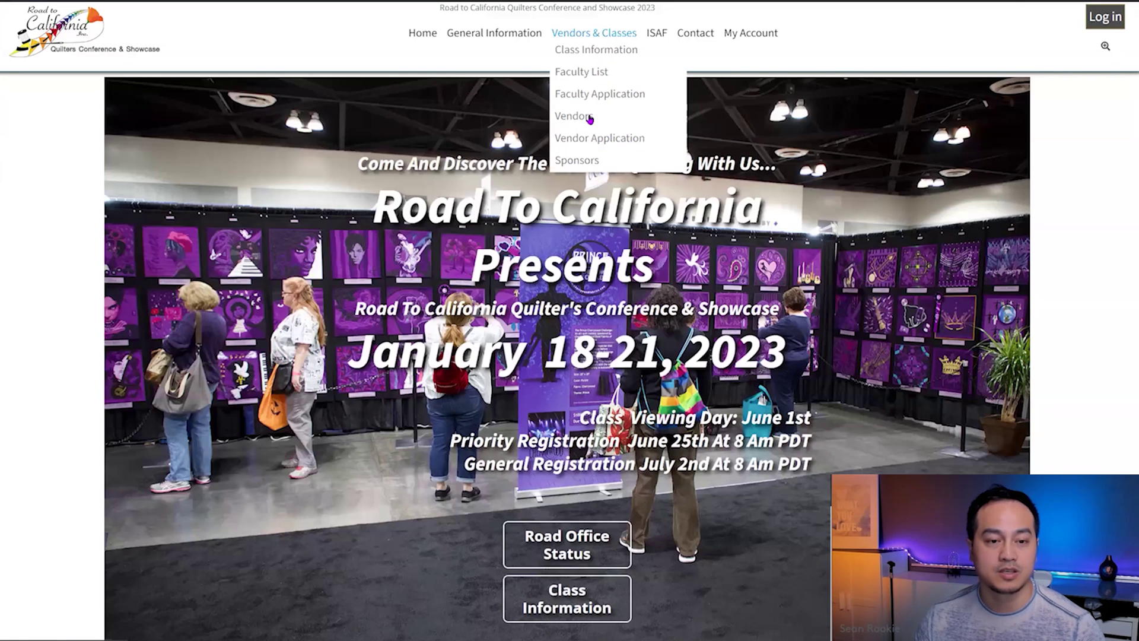